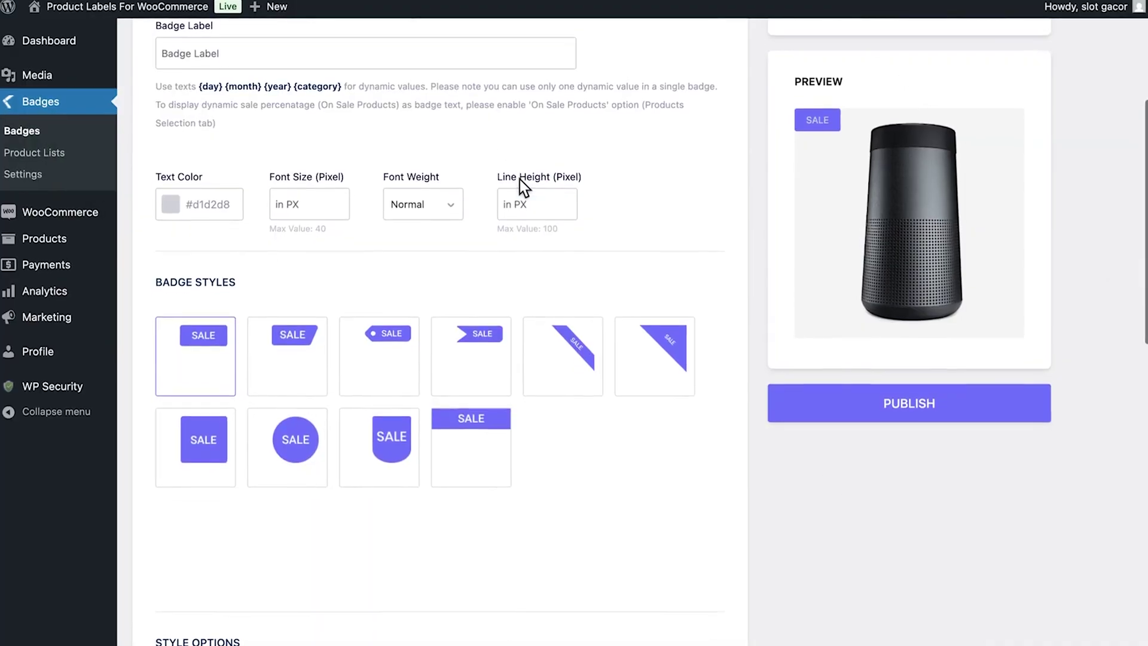
Preview the slanted, corner ribbon and other badge styles, pick the top SALE bar style, and advance the calendar
{"action": "left_click", "coordinate": [321, 364]}
{"action": "left_click", "coordinate": [374, 369]}
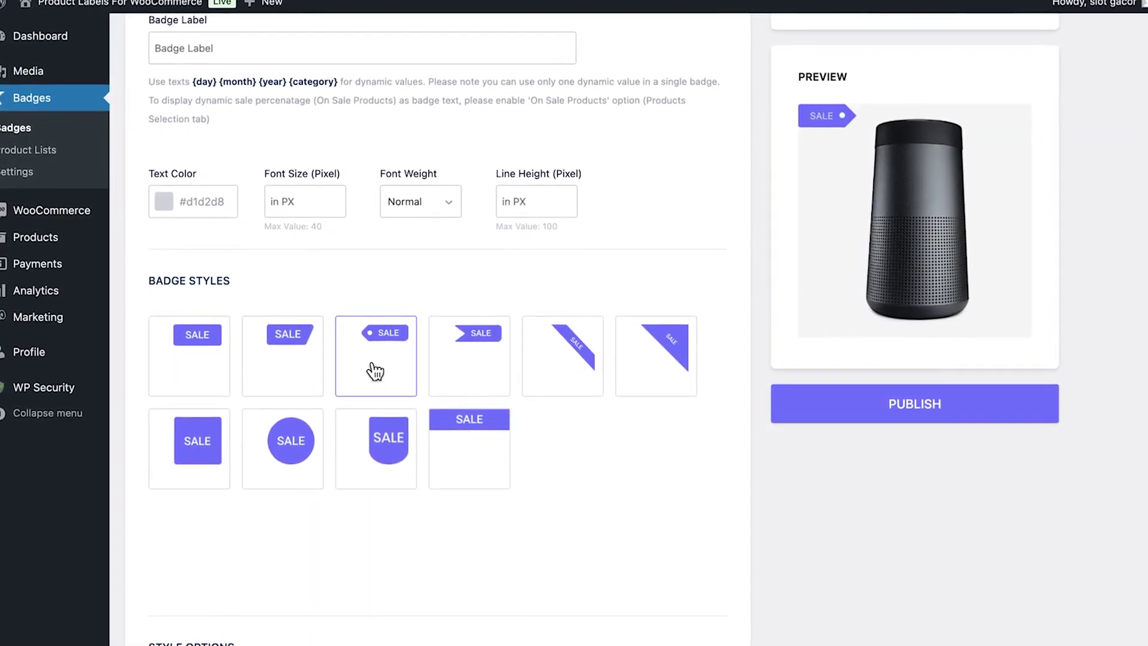
{"action": "left_click", "coordinate": [465, 371]}
{"action": "left_click", "coordinate": [573, 378]}
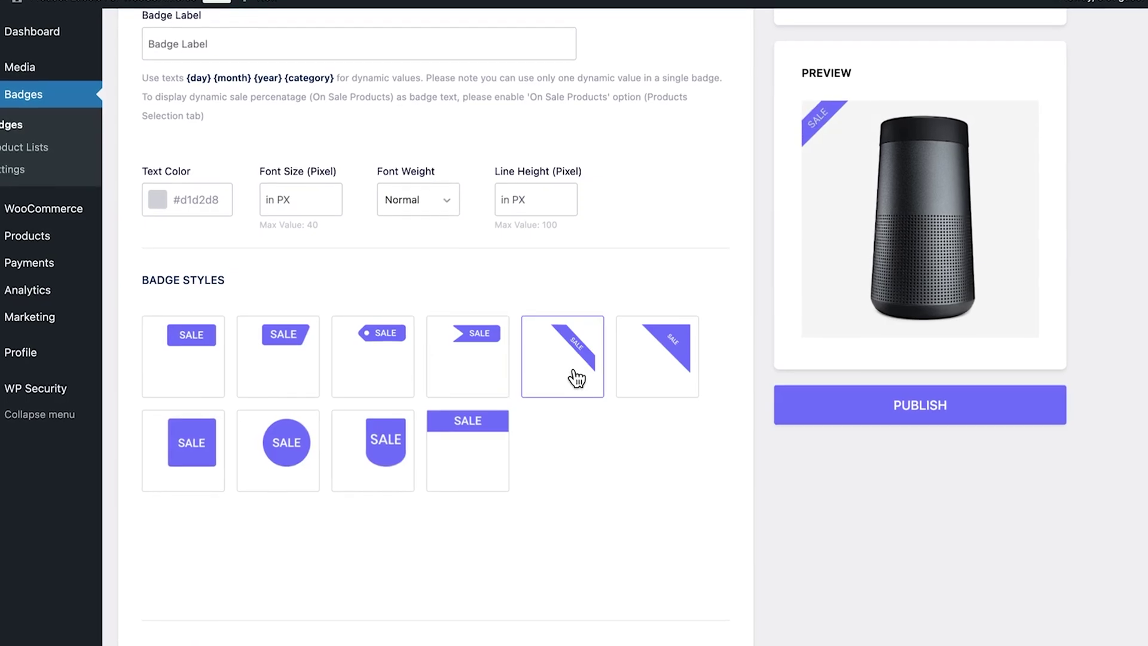
{"action": "left_click", "coordinate": [472, 462]}
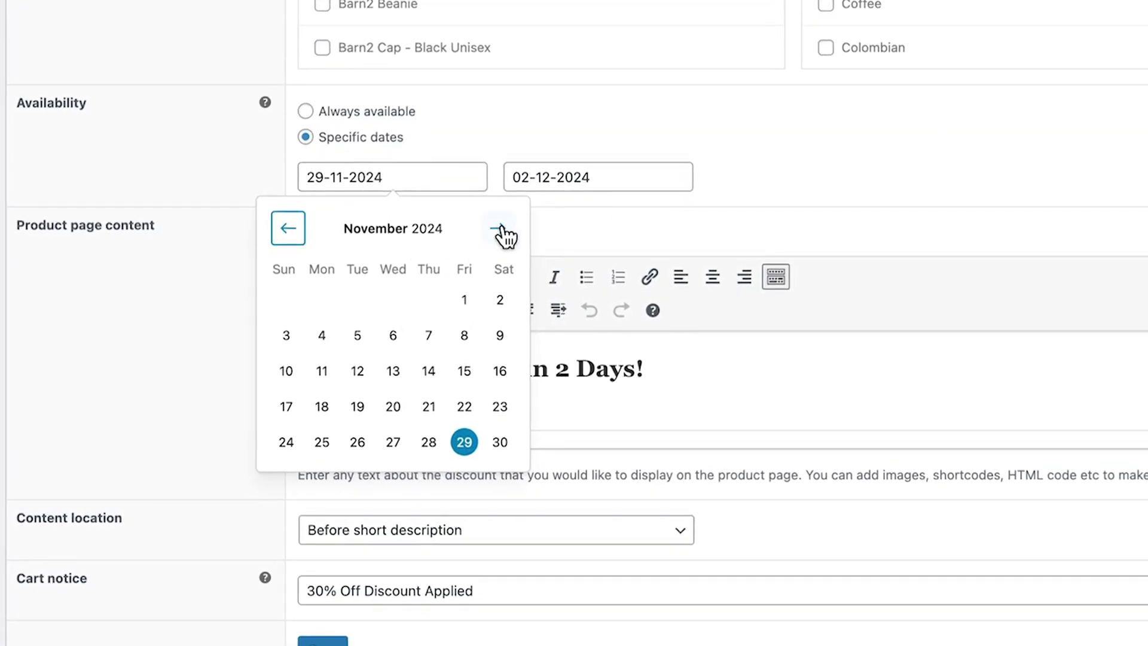
{"action": "left_click", "coordinate": [498, 227]}
{"action": "left_click", "coordinate": [498, 228]}
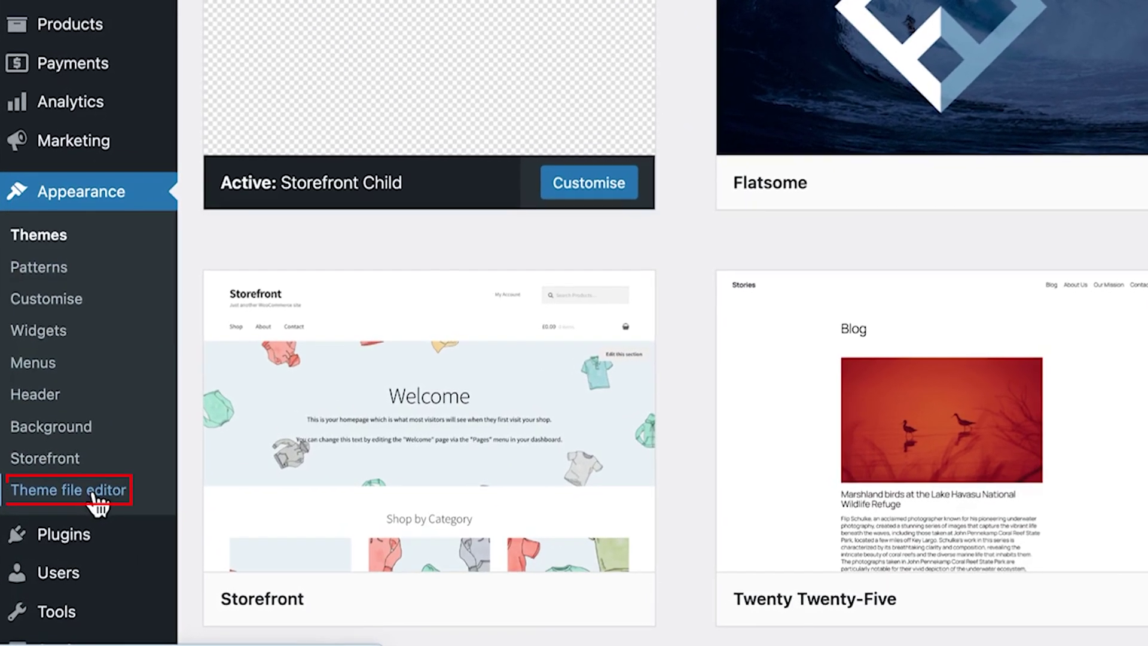
Paste a woocommerce_sale_flash filter returning 'Clearance!' into Storefront Child's functions.php
{"action": "left_click", "coordinate": [90, 501]}
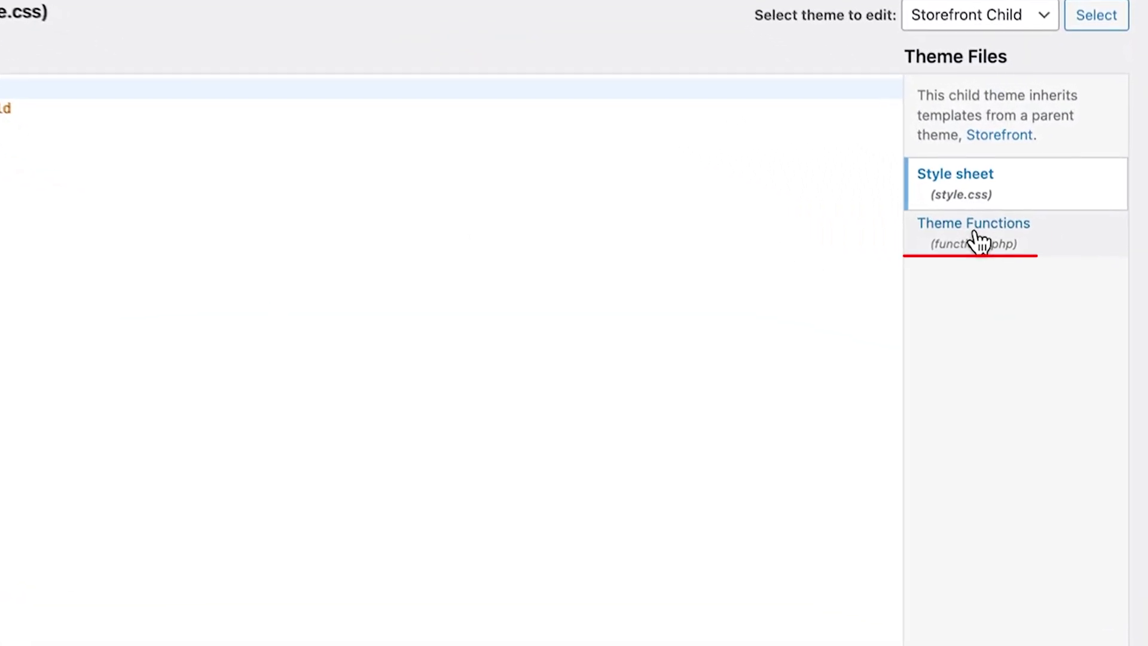
{"action": "left_click", "coordinate": [1025, 317]}
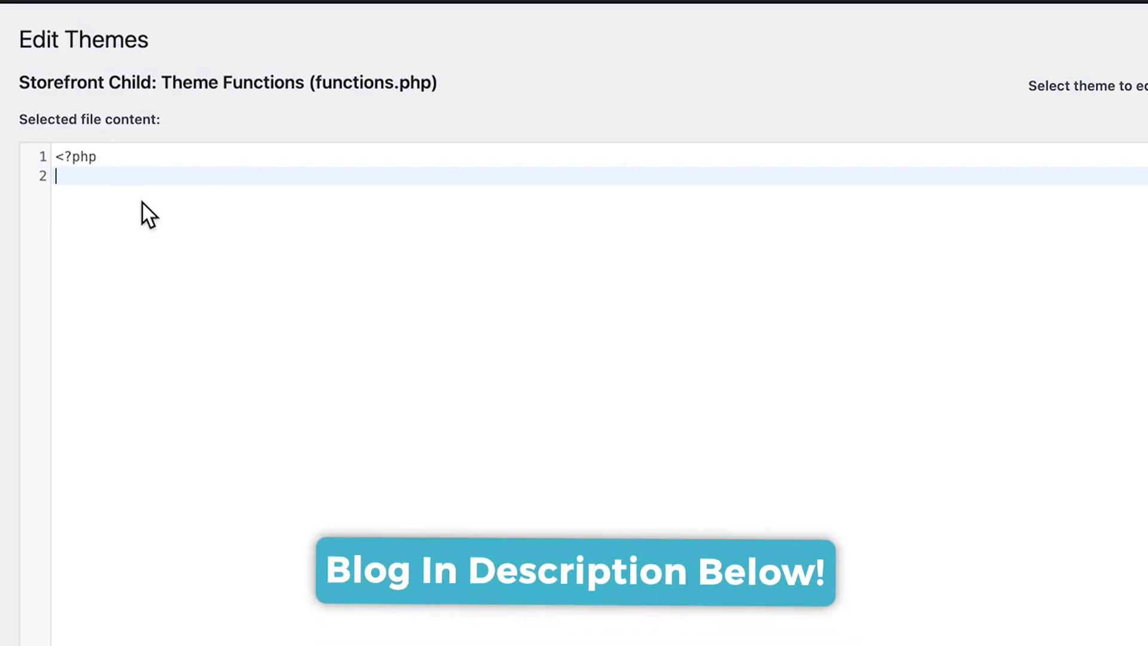
{"action": "type", "text": "add_filter('woocommerce_sale_flash', 'woocommerce_custom_sale_text', 10, 3); function woocommerce_custom_sale_text($text, $post, $_product) { return 'Clearance!'; }"}
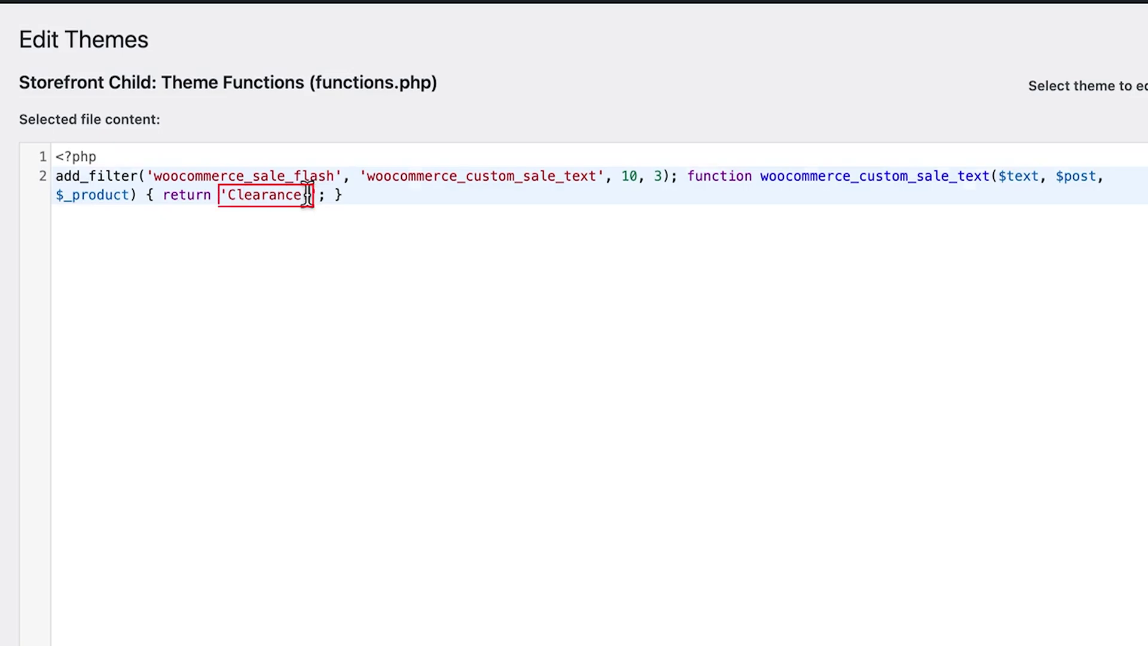
{"action": "left_click_drag", "start_coordinate": [307, 195], "coordinate": [228, 197]}
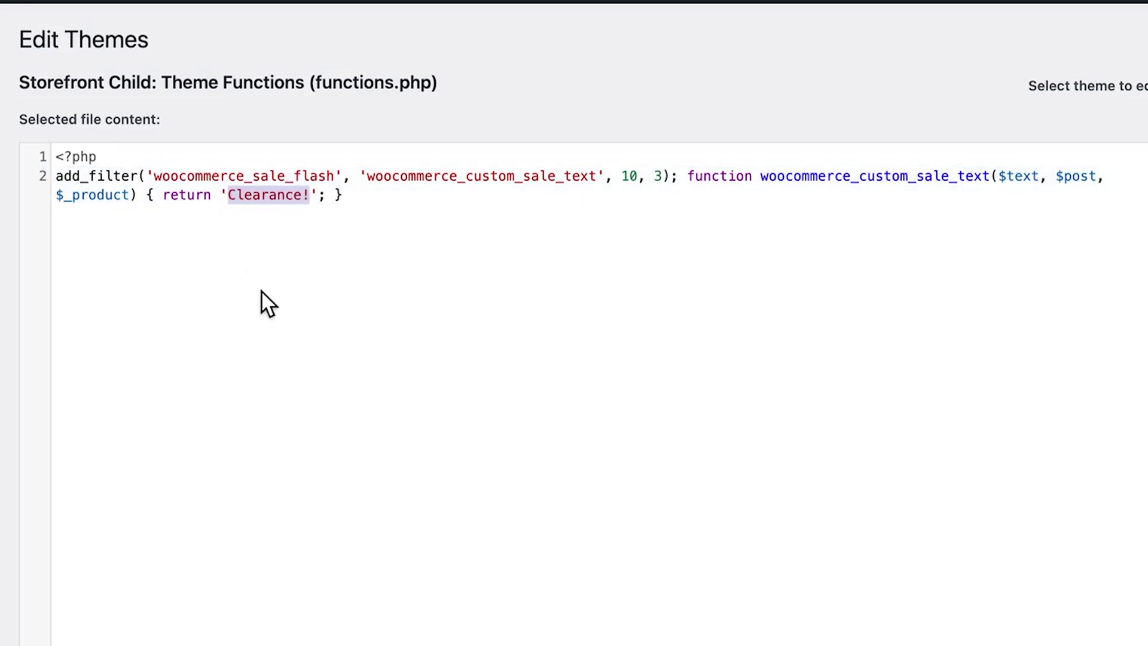
{"action": "left_click", "coordinate": [391, 202]}
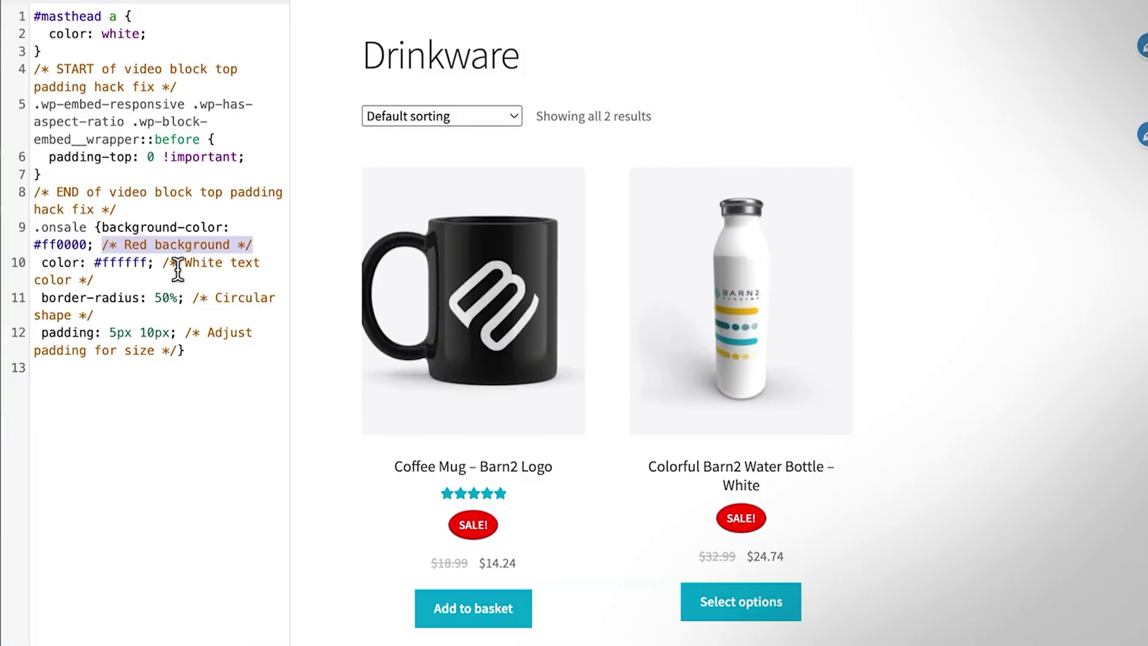
Deselect the Red background comment in the .onsale Additional CSS rule
{"action": "left_click", "coordinate": [193, 262]}
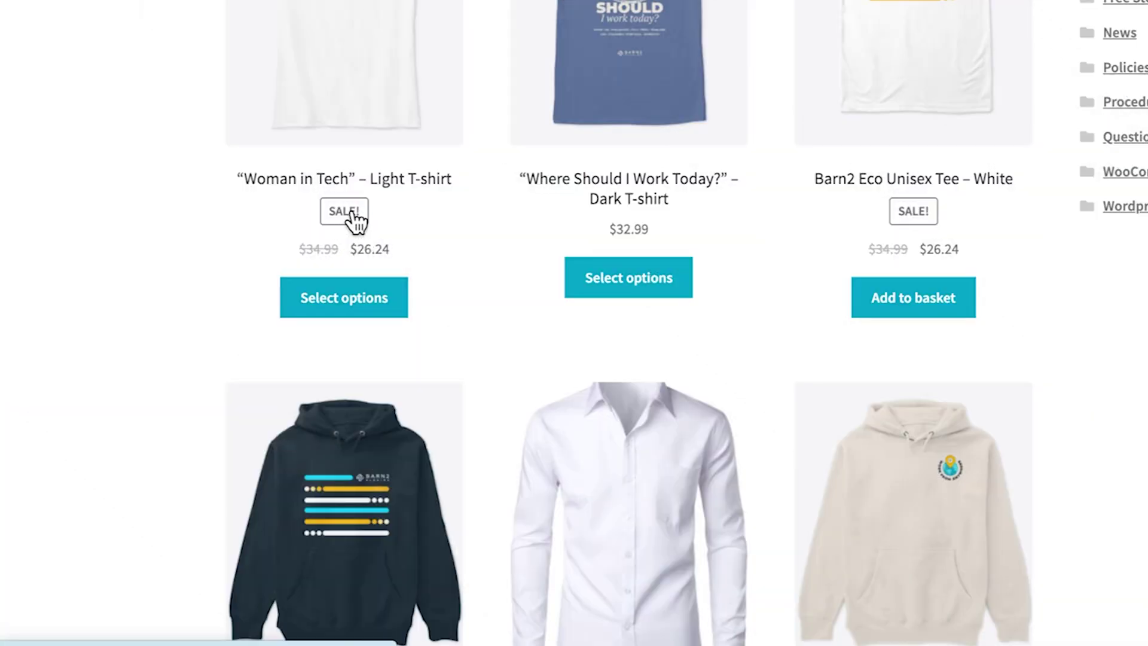
Inspect the Woman in Tech T-shirt's SALE! badge to reveal its span.onsale element
{"action": "triple_click", "coordinate": [354, 215]}
{"action": "right_click", "coordinate": [348, 219]}
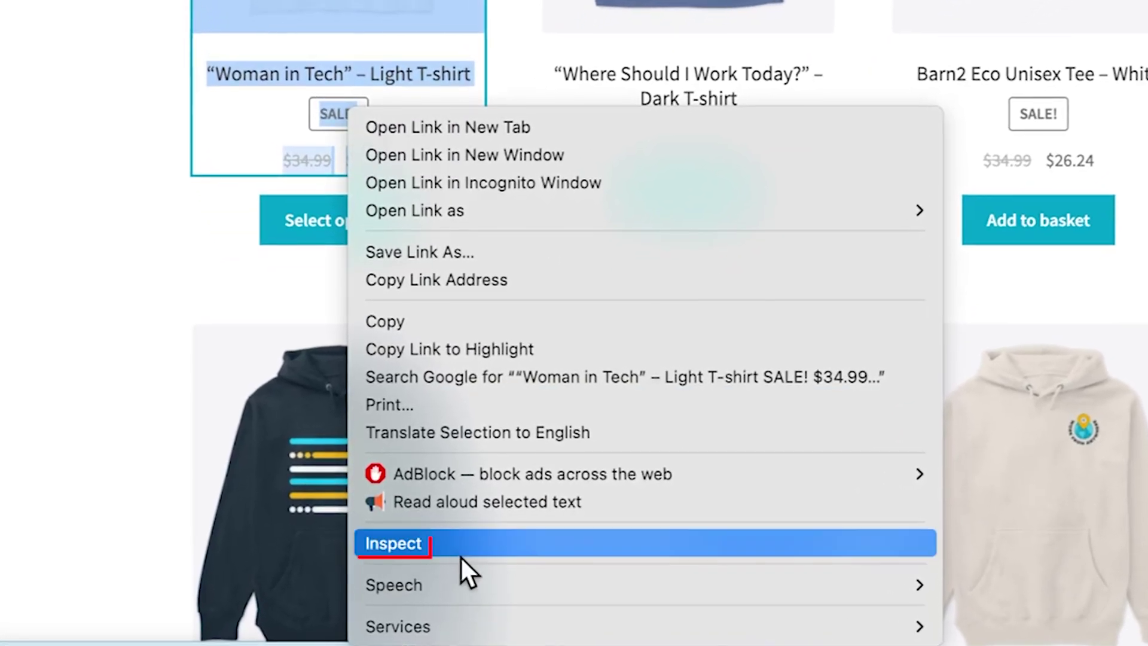
{"action": "left_click", "coordinate": [454, 551]}
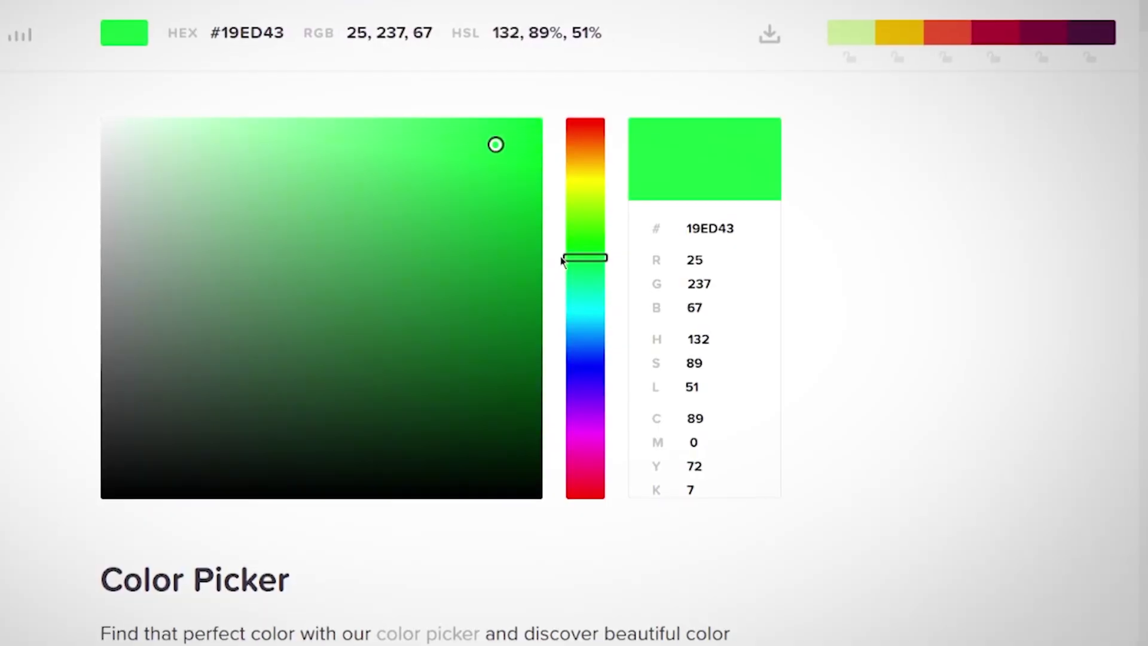
Shift the colour picker hue toward yellow-green and select its hex code
{"action": "left_click_drag", "start_coordinate": [586, 257], "coordinate": [586, 216]}
{"action": "left_click_drag", "start_coordinate": [743, 224], "coordinate": [692, 225]}
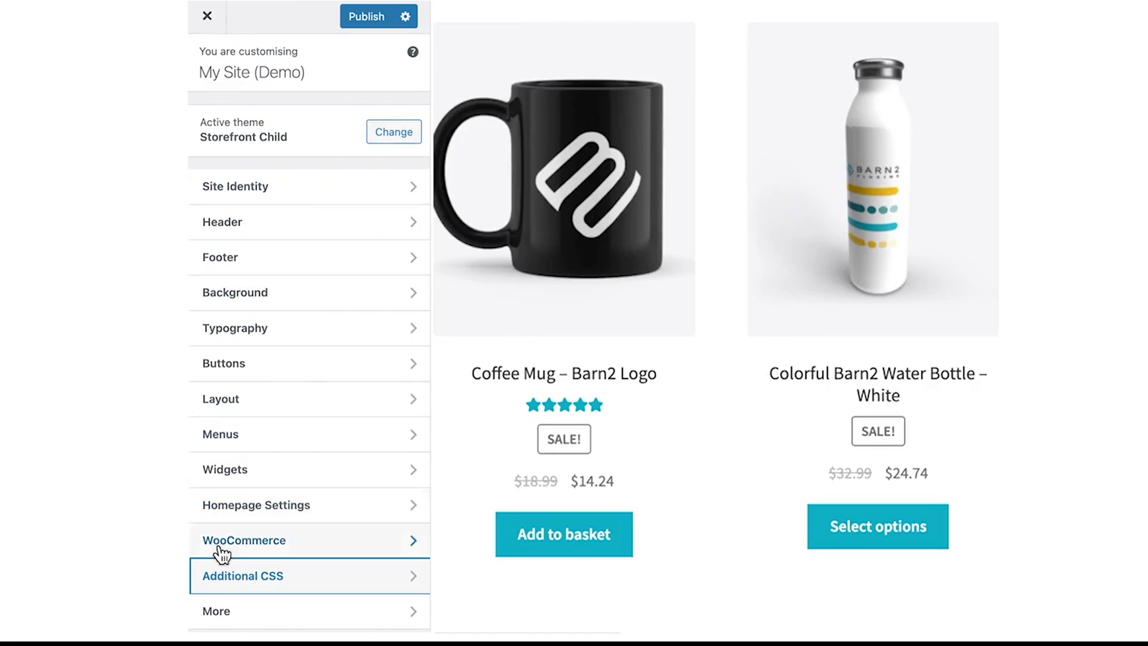
Paste the red circular .onsale badge CSS into Additional CSS and review its rules
{"action": "left_click", "coordinate": [248, 292]}
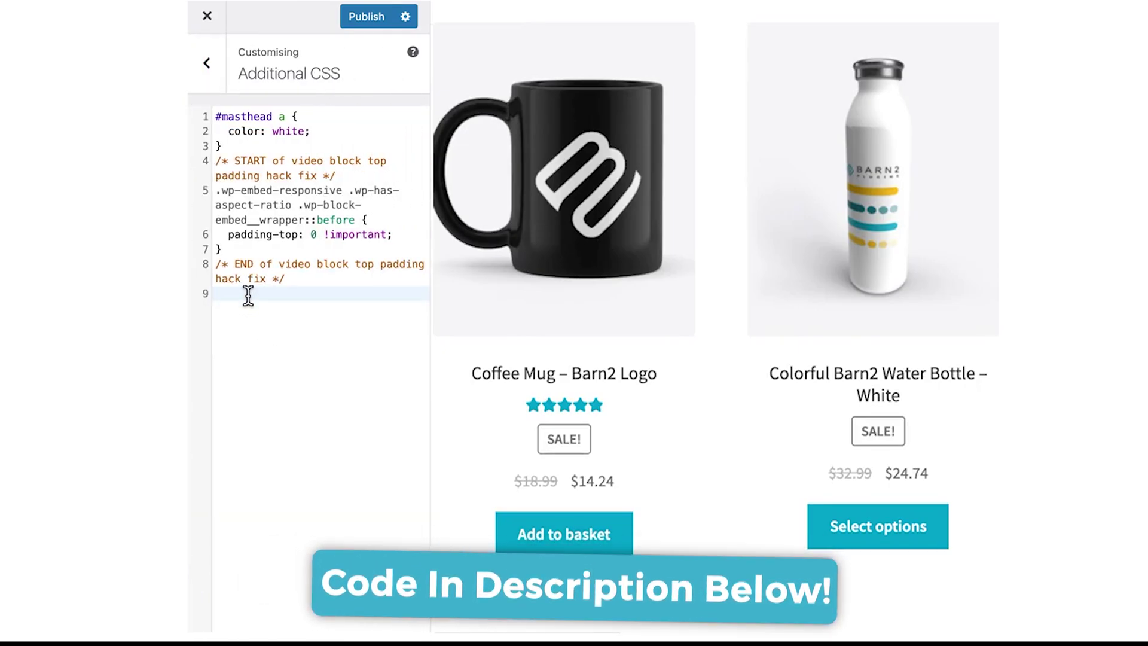
{"action": "type", "text": ".onsale {background-color: #ff0000; /* Red background */  color: #ffffff; /* White text color */  border-radius: 50%; /* Circular shape */  padding: 5px 10px; /* Adjust padding for size */}"}
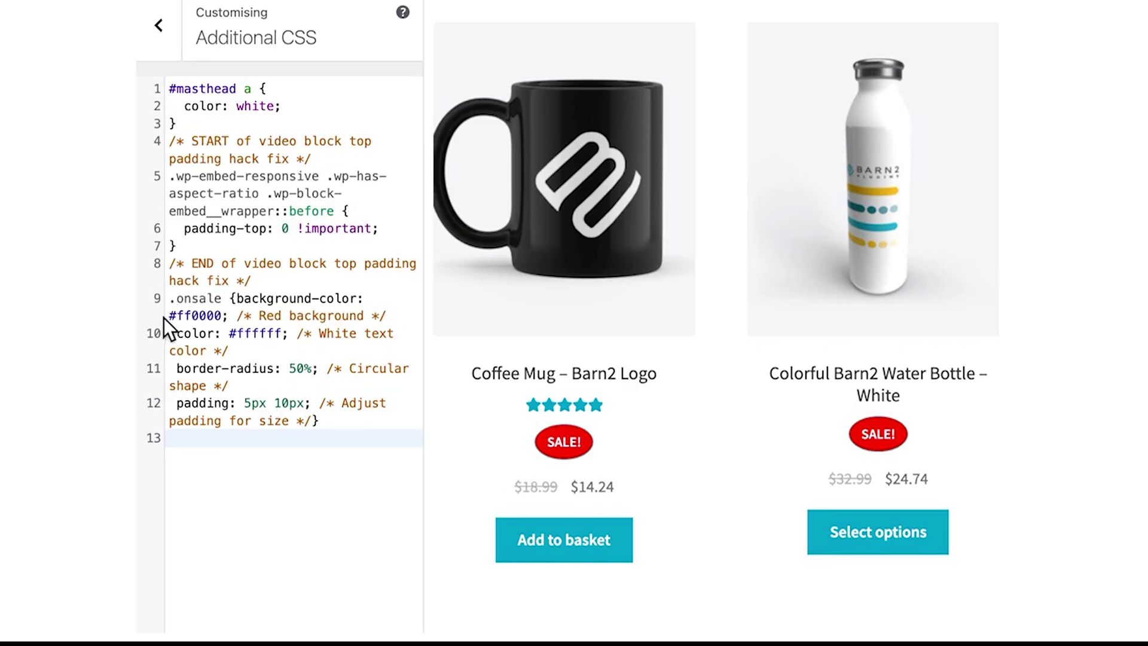
{"action": "left_click", "coordinate": [201, 316]}
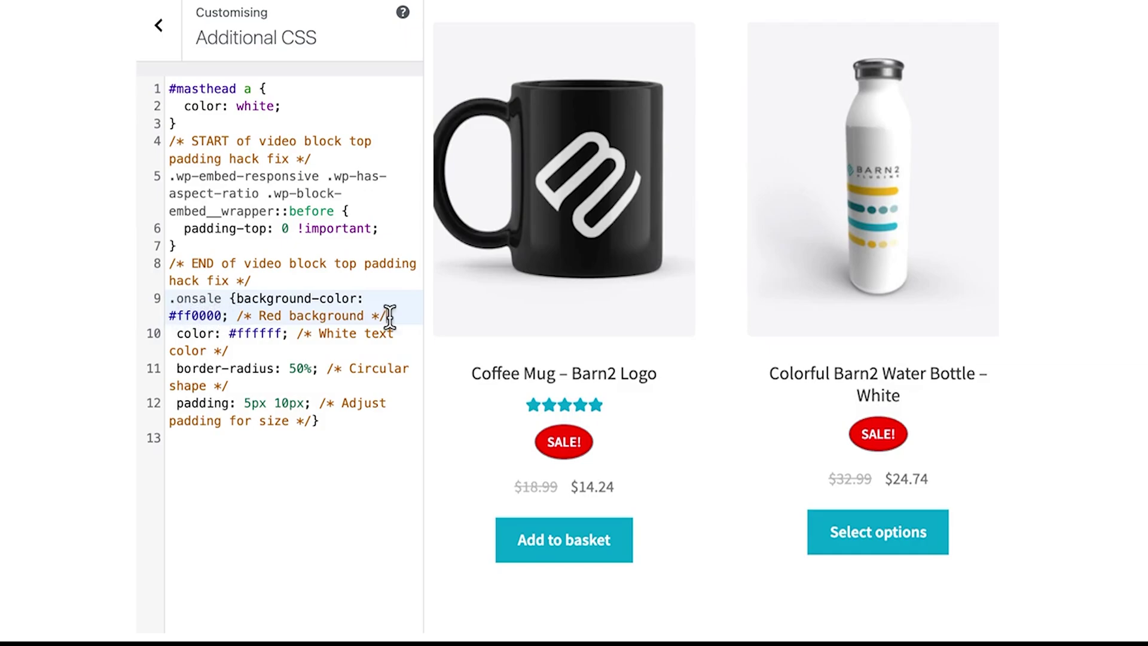
{"action": "left_click_drag", "start_coordinate": [393, 315], "coordinate": [248, 316]}
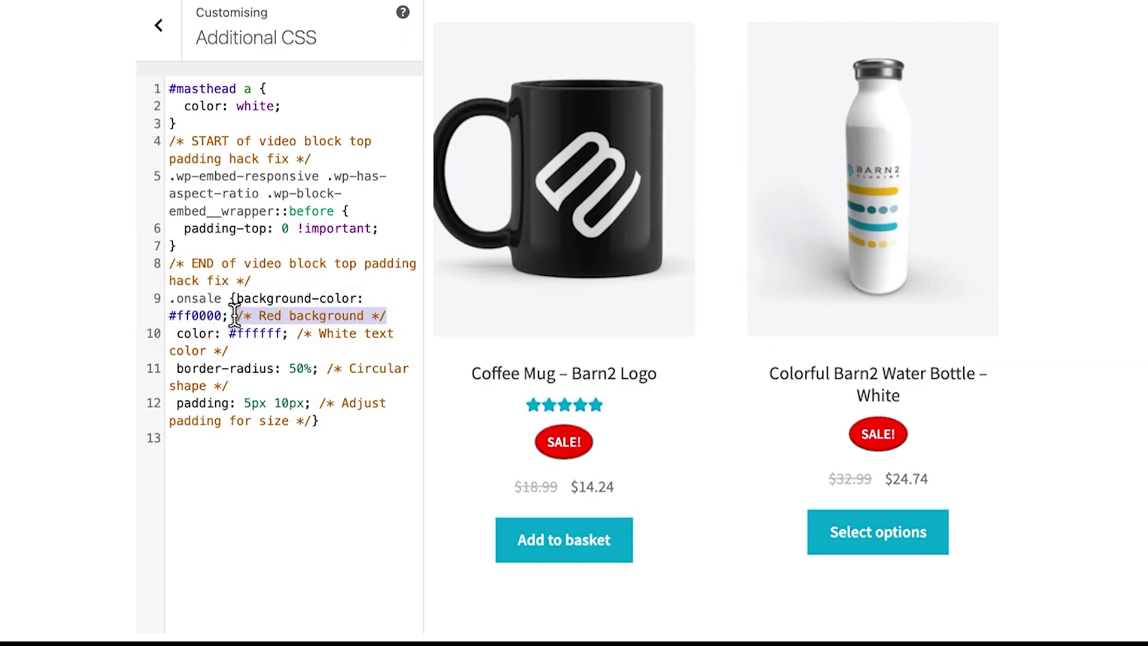
{"action": "left_click", "coordinate": [328, 334]}
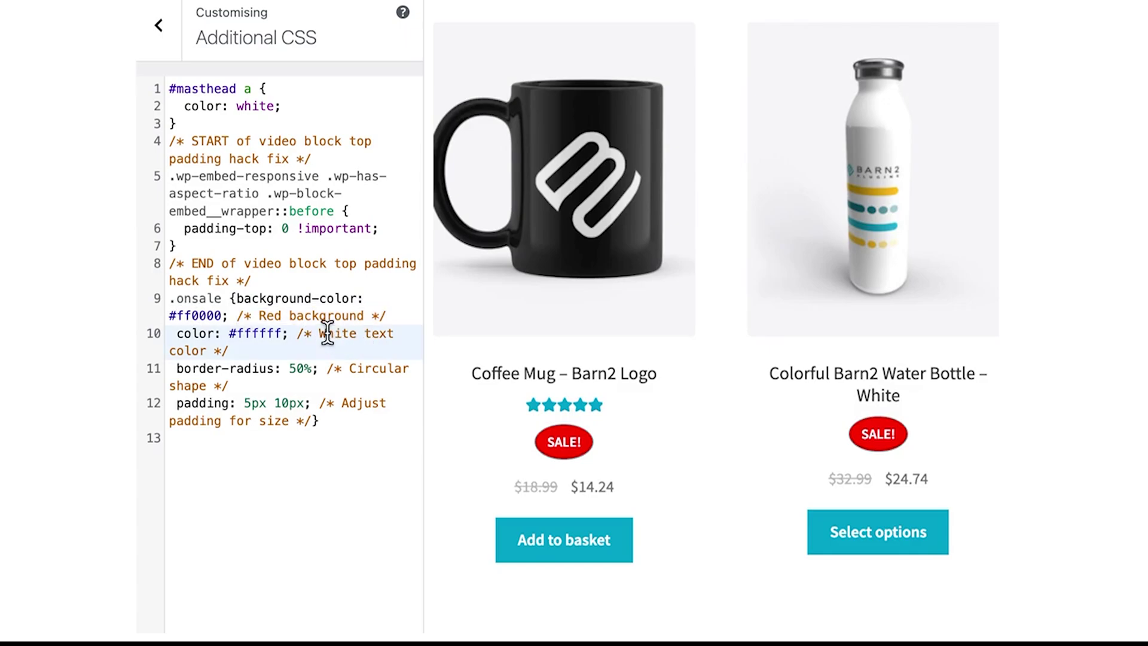
Try a 111111 dark badge text colour, then undo back to white
{"action": "double_click", "coordinate": [282, 333]}
{"action": "type", "text": "111111"}
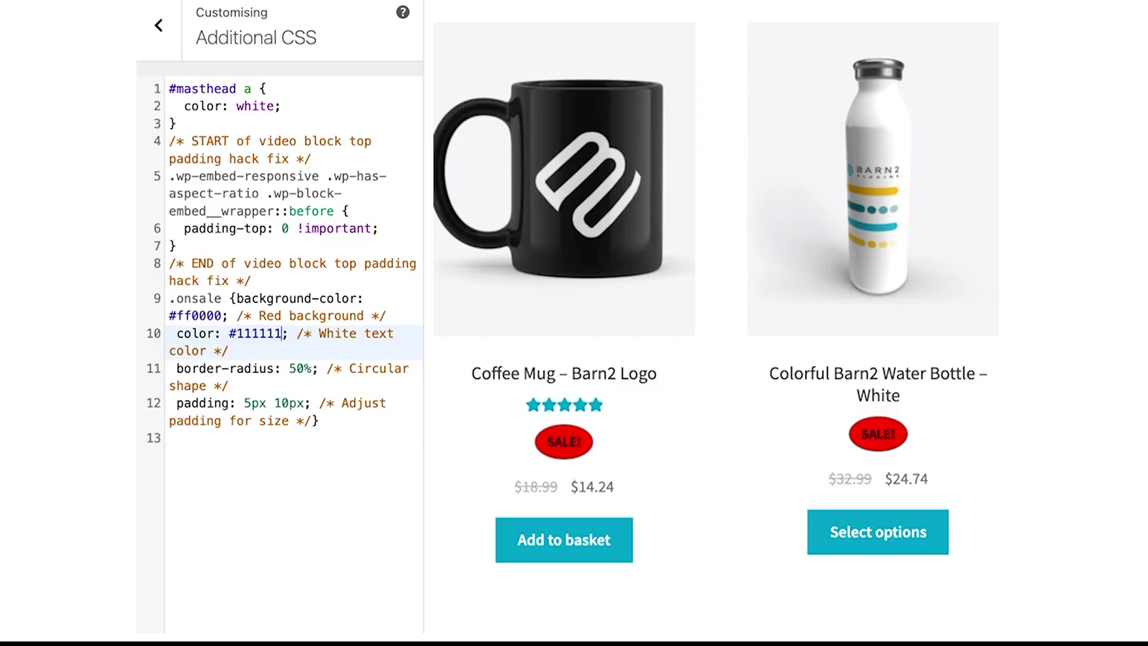
{"action": "key", "text": "ctrl+z"}
{"action": "left_click", "coordinate": [233, 505]}
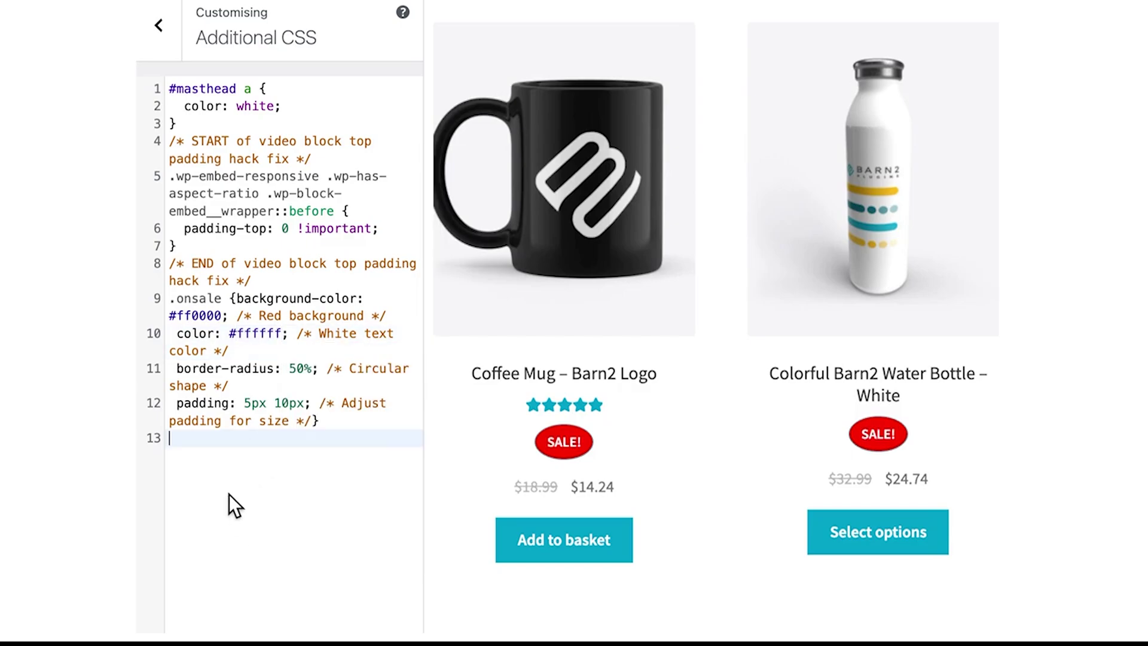
Change the 50% border radius to 10% and back to 50%
{"action": "left_click", "coordinate": [297, 368]}
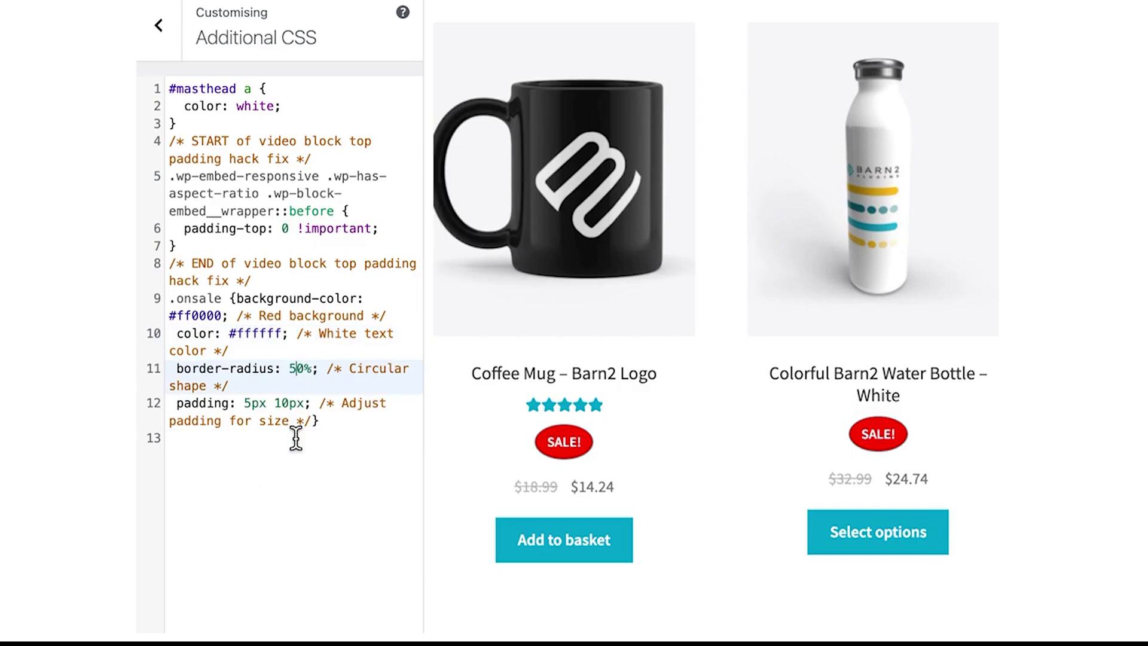
{"action": "key", "text": "BackSpace"}
{"action": "type", "text": "1"}
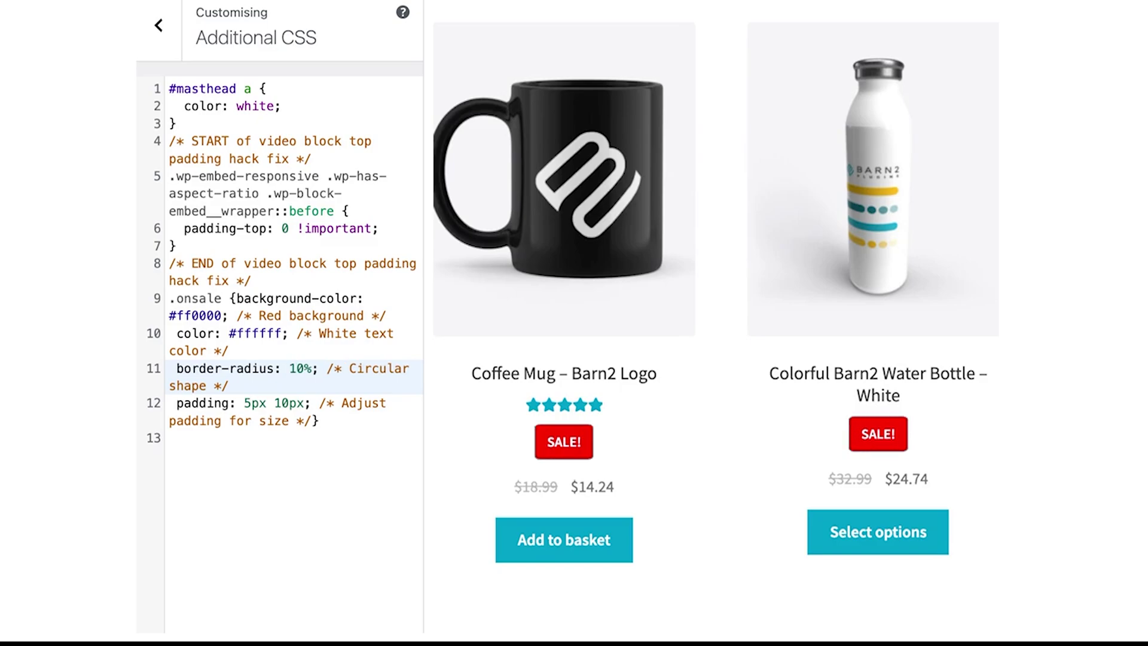
{"action": "key", "text": "BackSpace"}
{"action": "type", "text": "5"}
Test the vertical padding, revert it to 5px, then delete the whole red-circle .onsale rule
{"action": "left_click", "coordinate": [251, 404]}
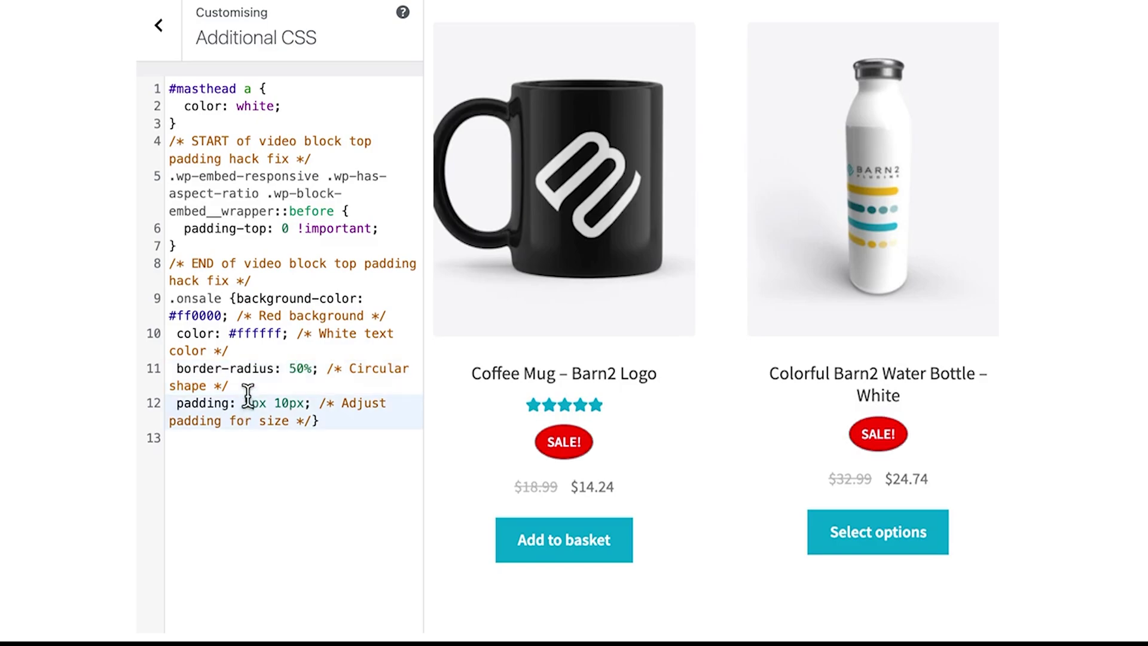
{"action": "type", "text": "1"}
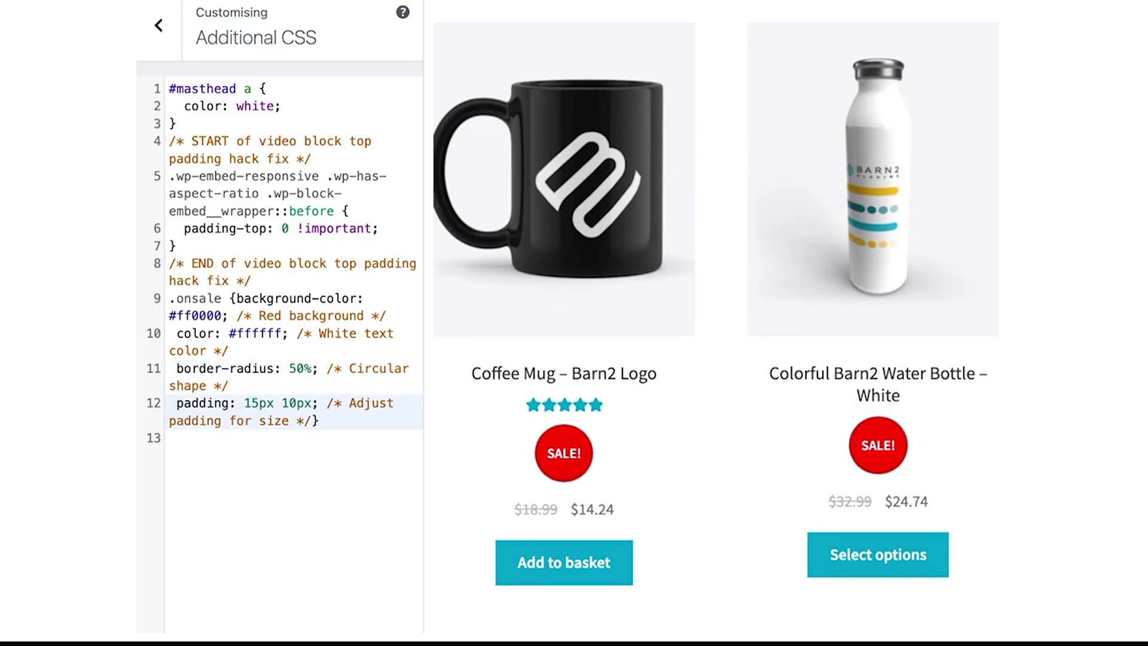
{"action": "key", "text": "BackSpace"}
{"action": "left_click", "coordinate": [320, 421]}
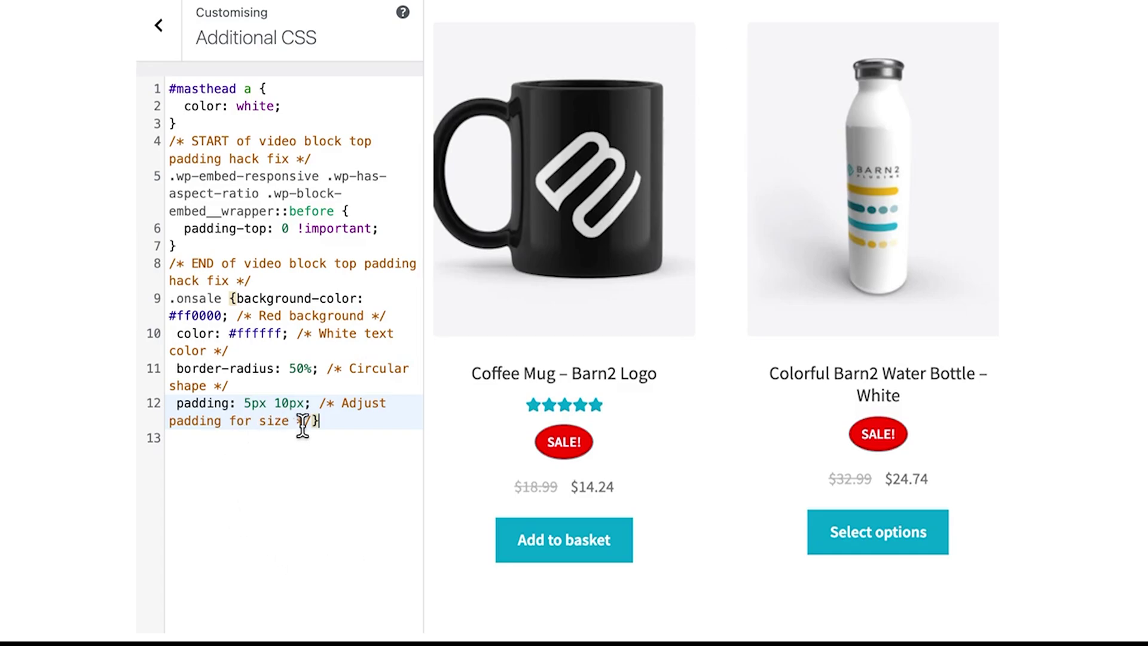
{"action": "left_click_drag", "start_coordinate": [322, 423], "coordinate": [173, 296]}
{"action": "key", "text": "BackSpace"}
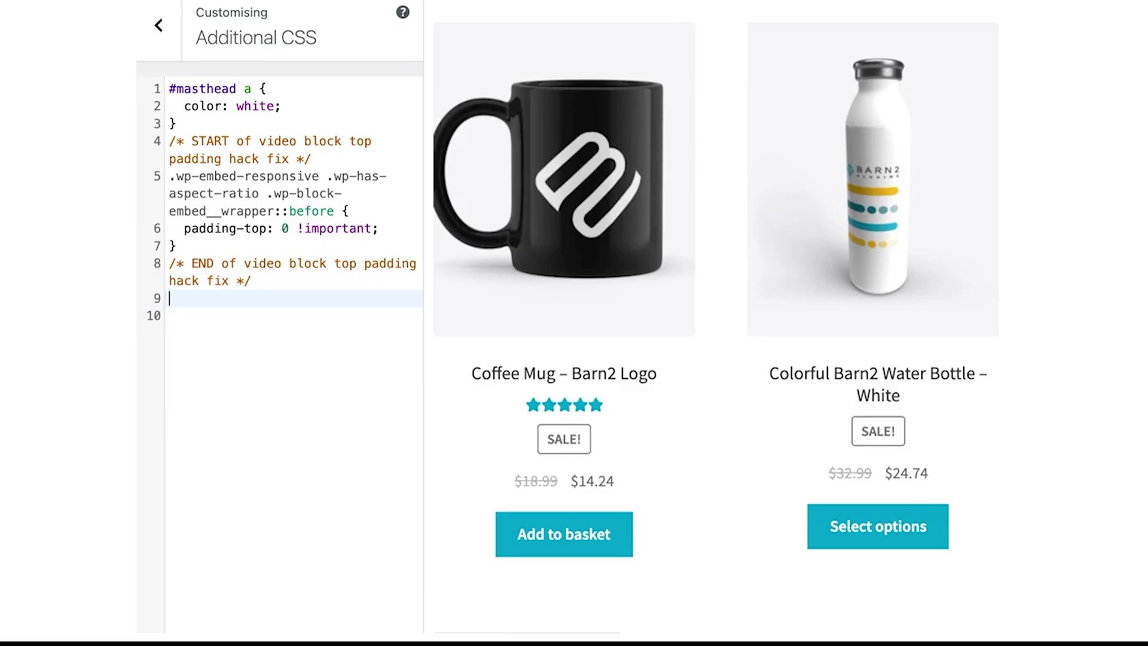
Paste the ribbon CSS, change ::before to ::after, and change the left offset from -10px to 10px
{"action": "type", "text": "/* Adding a ribbon to the sale badge */  .onsale::before {  content: \"Clearance\"; /* Text content of the ribbon */  position: relative; /* Position relative to the badge */  top: -10px; /* Adjust vertical position */  left: -10px; /* Adjust horizontal position */  background-color: #ff0000; /* Ribbon color */  color: #ffffff; /* Text color */  padding: 5px; /* Adjust padding for size */  transform: rotate(-45deg); /* Rotate the ribbon */"}
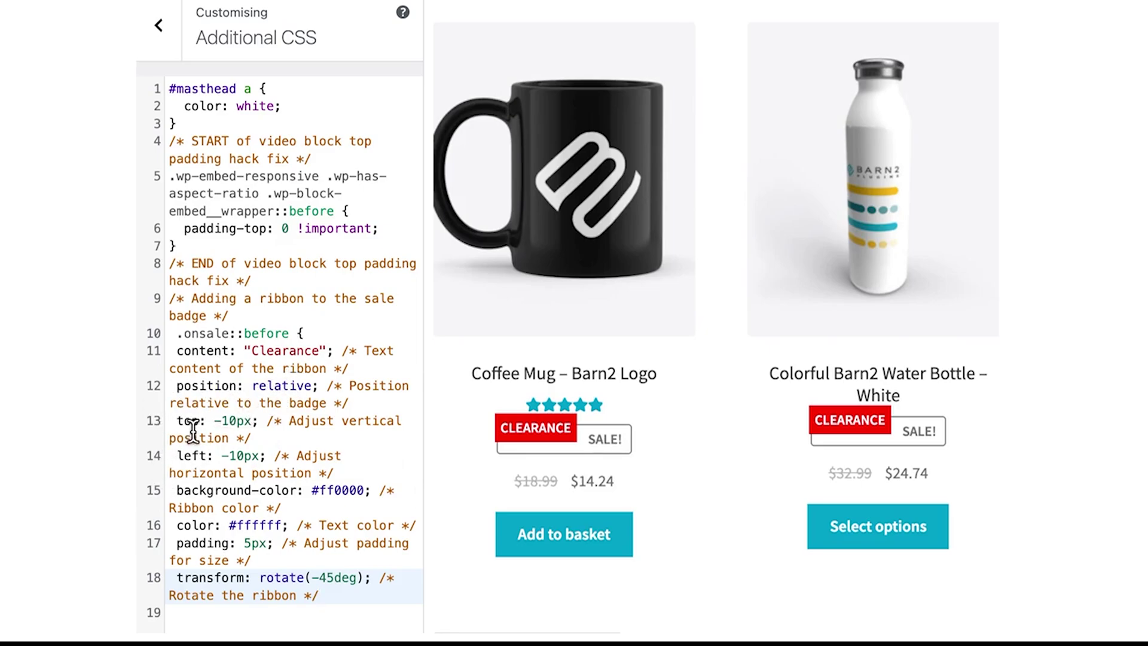
{"action": "left_click_drag", "start_coordinate": [289, 333], "coordinate": [253, 333]}
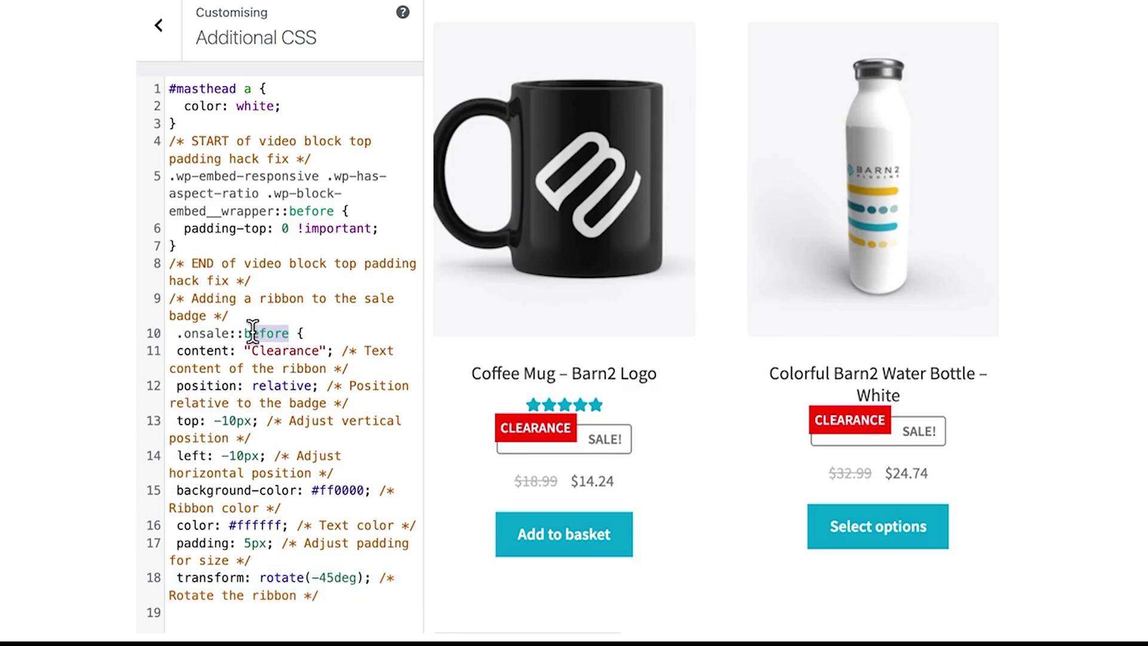
{"action": "type", "text": "after"}
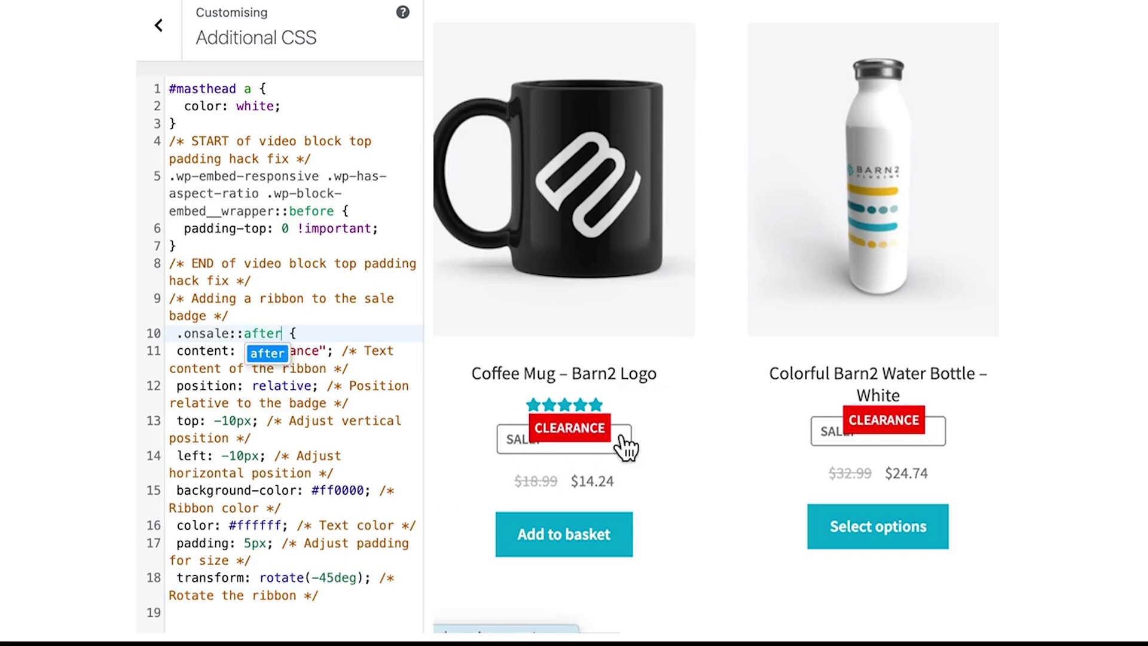
{"action": "left_click", "coordinate": [229, 456]}
{"action": "key", "text": "BackSpace"}
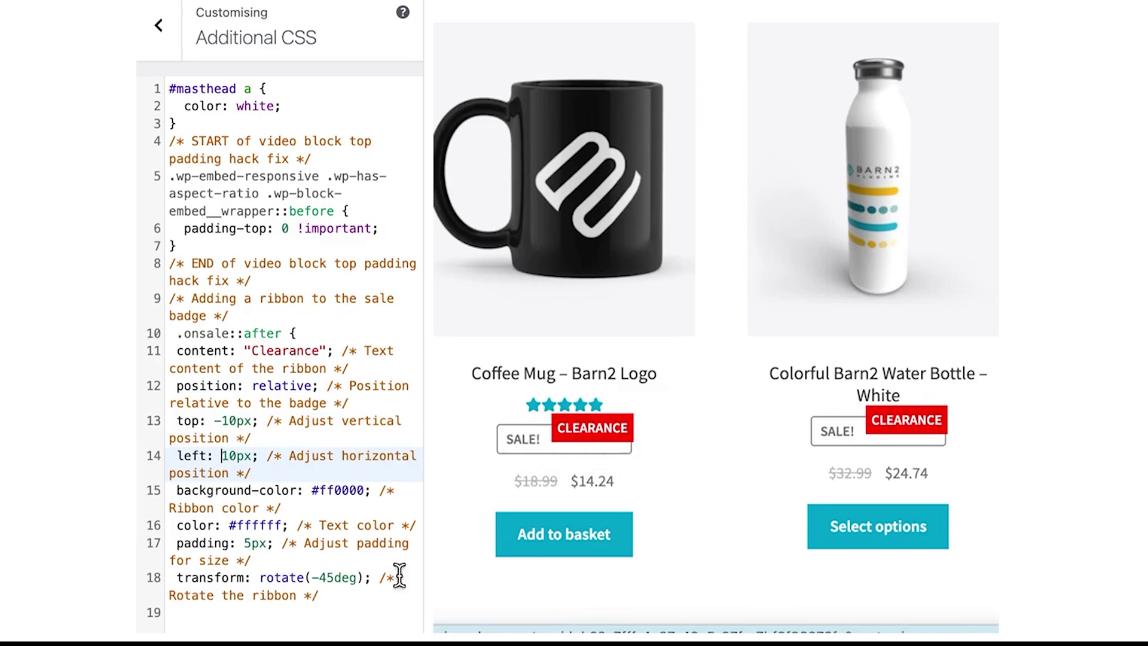
{"action": "left_click", "coordinate": [342, 489]}
{"action": "left_click", "coordinate": [243, 526]}
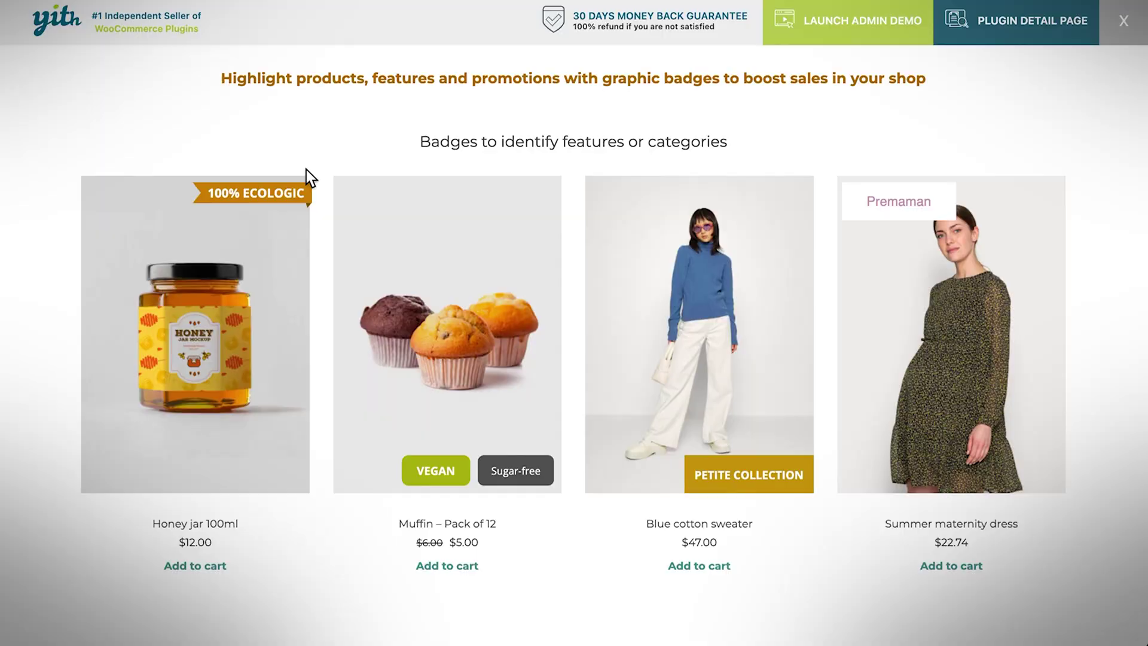
Scroll down the YITH Badge Management plugin page to browse its demo badges
{"action": "scroll", "coordinate": [306, 174], "scroll_direction": "down", "scroll_amount": 3}
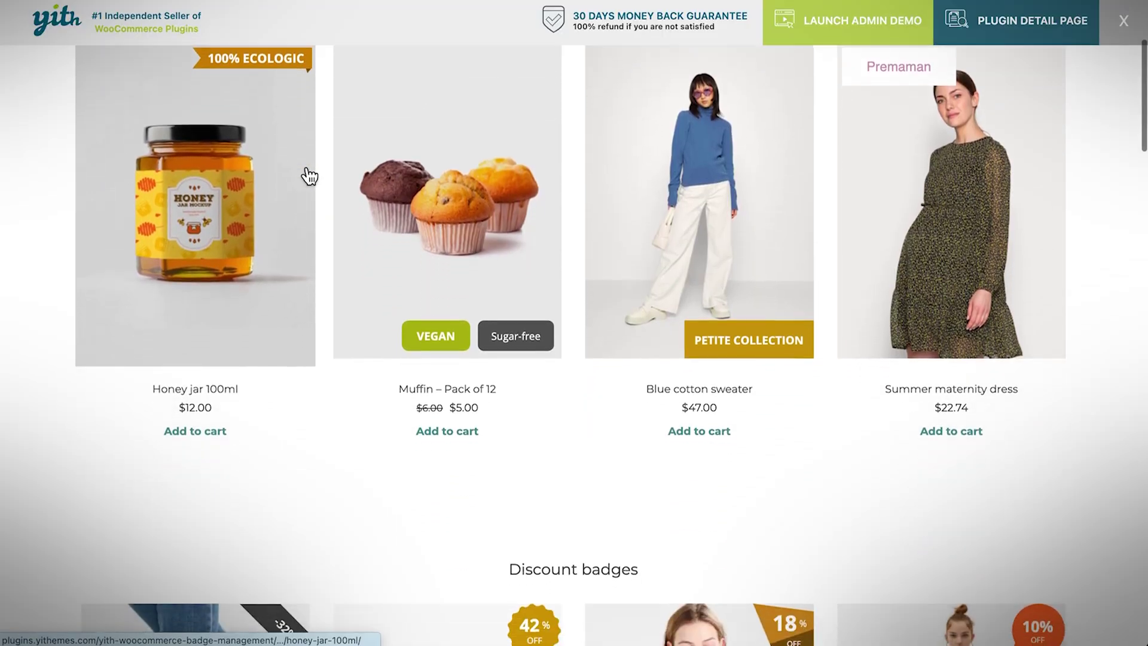
{"action": "scroll", "coordinate": [309, 175], "scroll_direction": "down", "scroll_amount": 6}
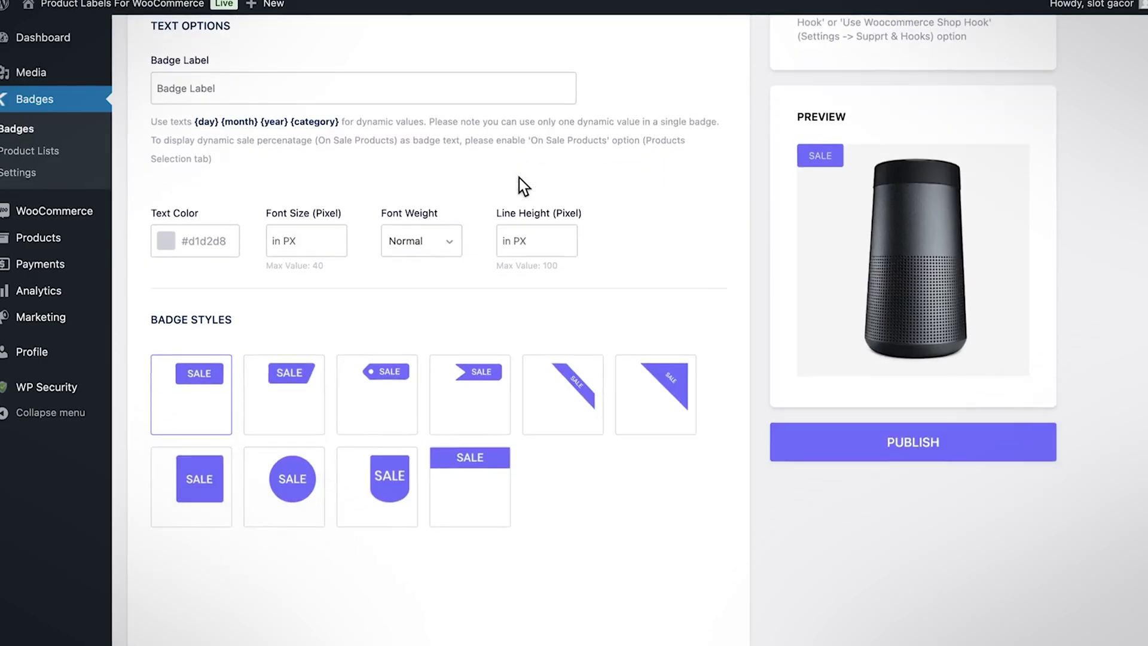
Choose the circular badge style in the Product Labels badge editor
{"action": "scroll", "coordinate": [519, 178], "scroll_direction": "down", "scroll_amount": 1}
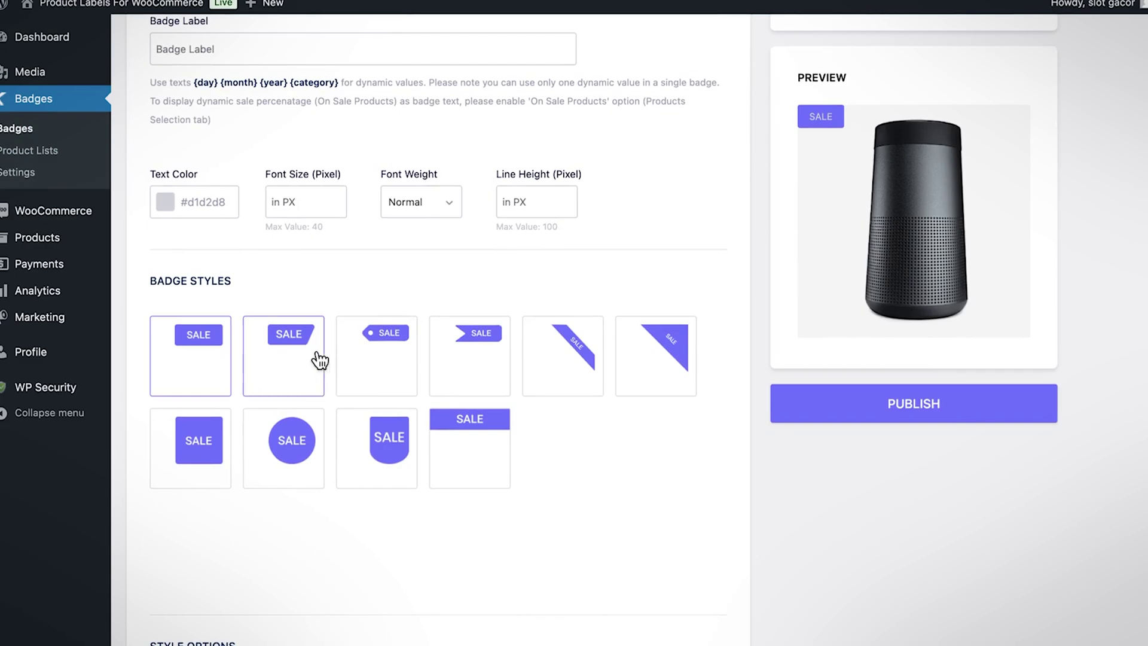
{"action": "left_click", "coordinate": [467, 371]}
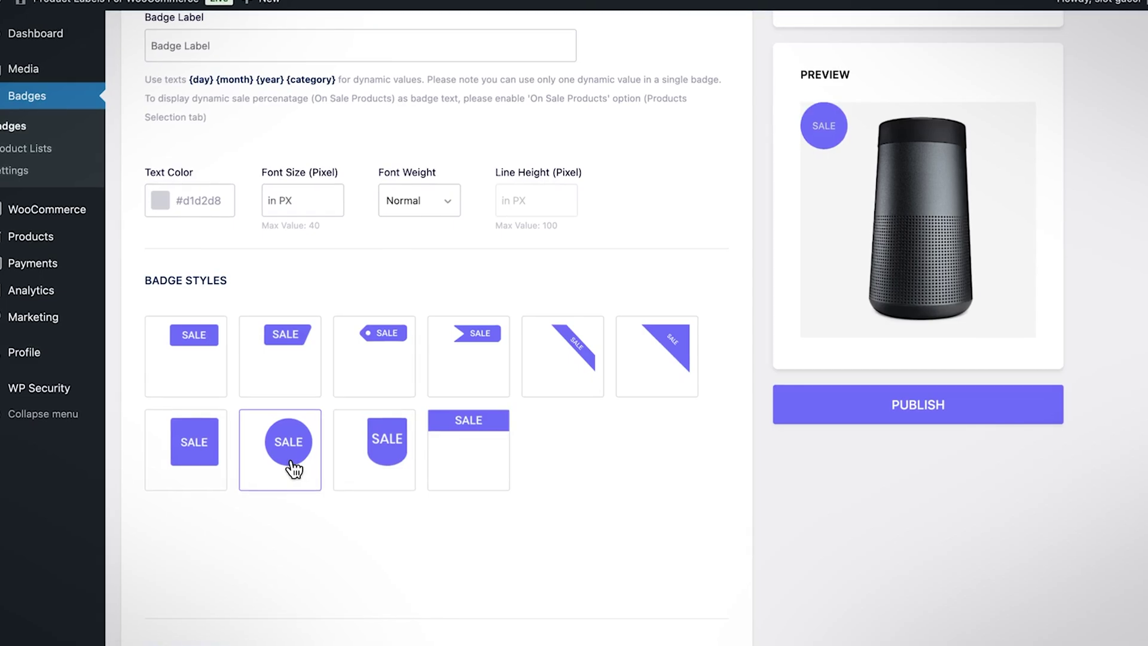
{"action": "scroll", "coordinate": [293, 468], "scroll_direction": "down", "scroll_amount": 10}
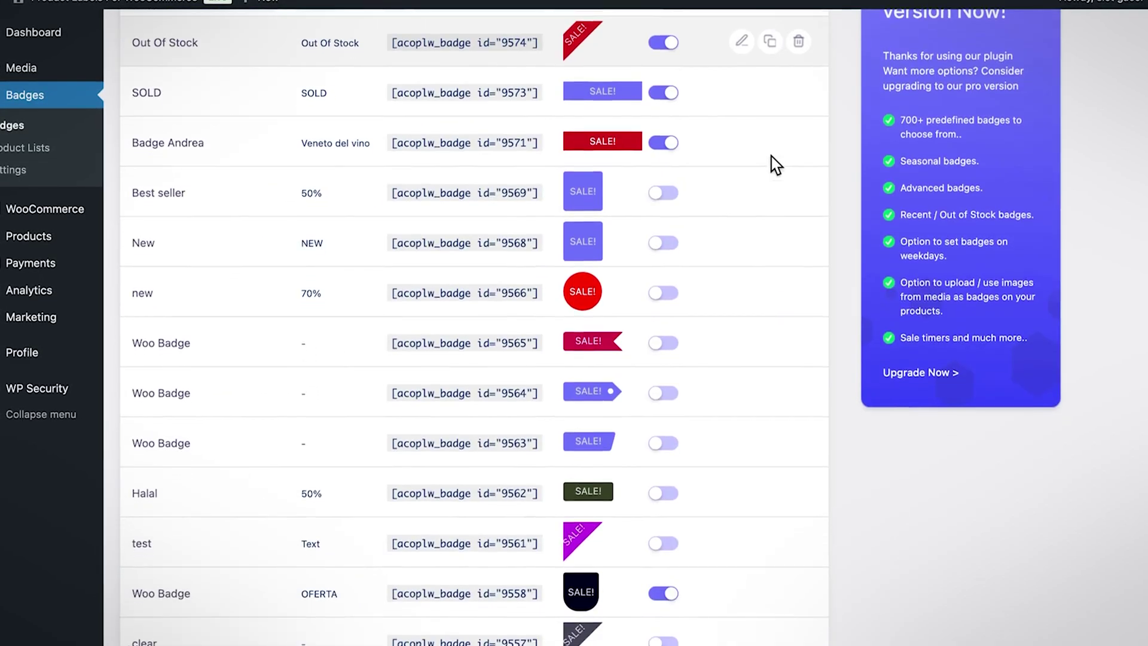
{"action": "scroll", "coordinate": [776, 165], "scroll_direction": "down", "scroll_amount": 3}
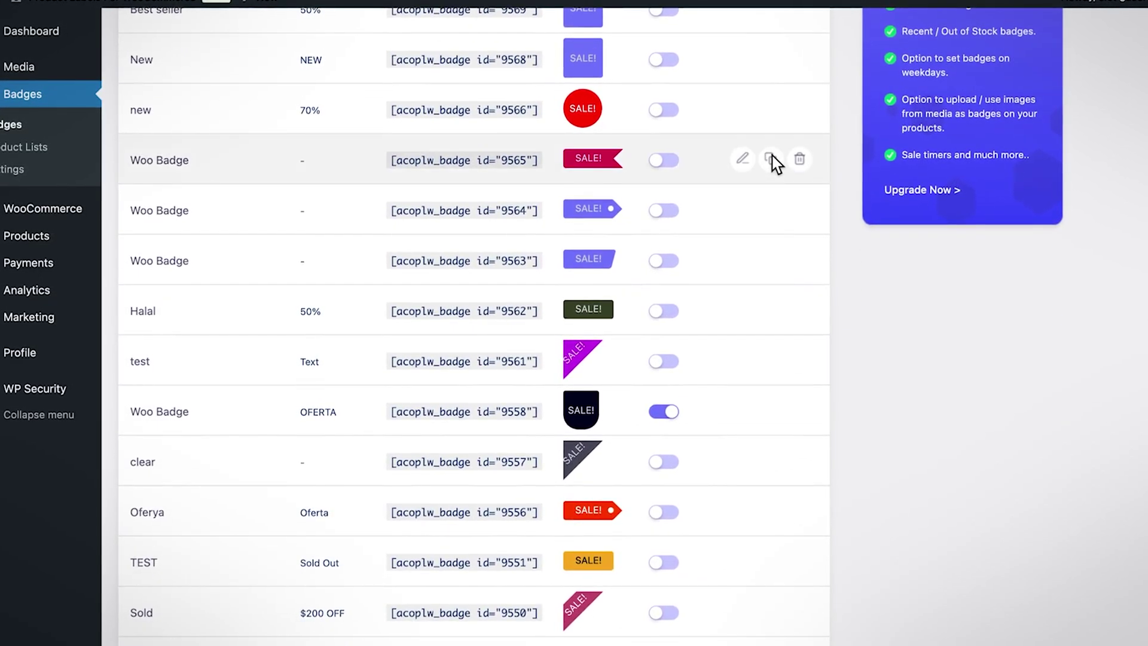
{"action": "scroll", "coordinate": [776, 163], "scroll_direction": "down", "scroll_amount": 3}
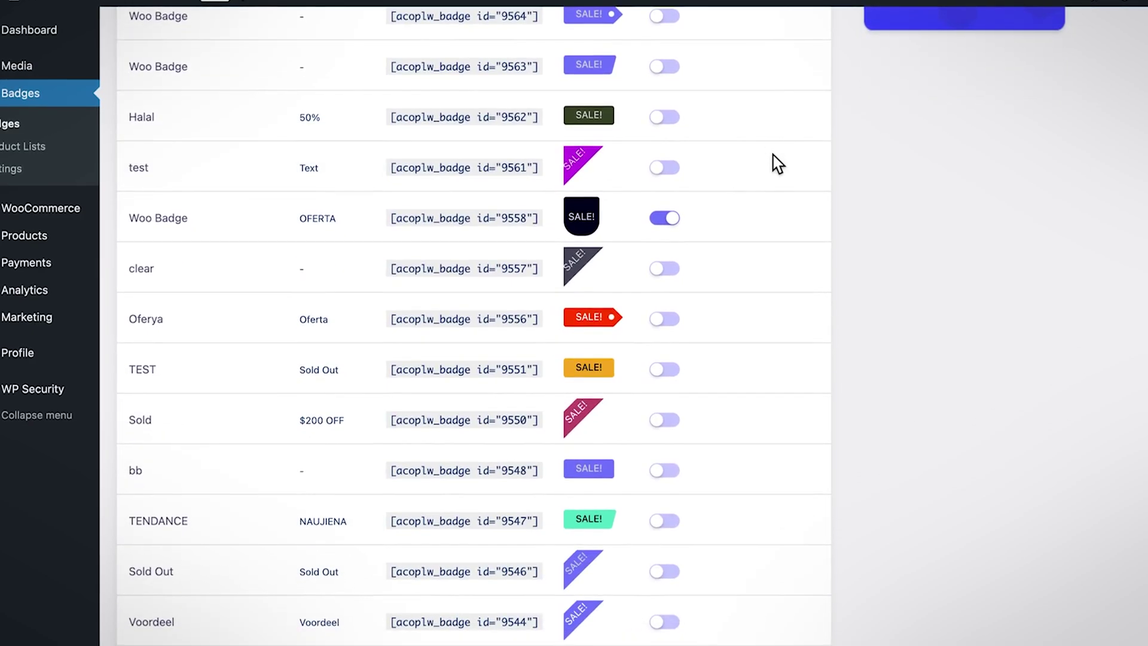
{"action": "scroll", "coordinate": [774, 161], "scroll_direction": "down", "scroll_amount": 3}
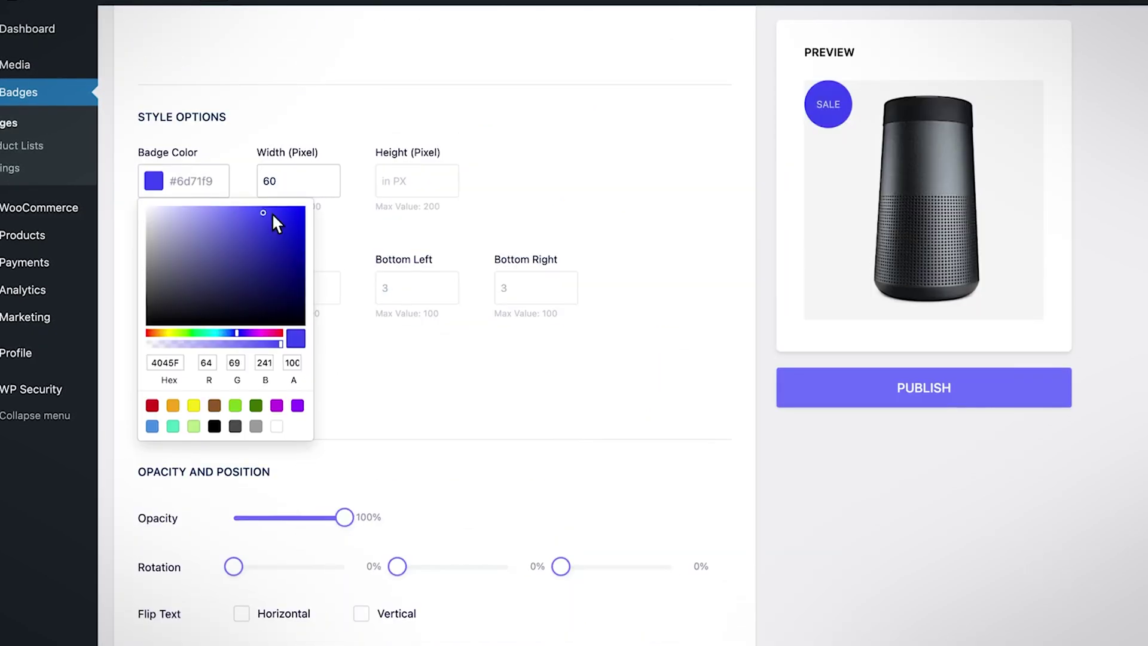
Set a lighter purple-blue badge colour, position it bottom right, and open its schedule settings
{"action": "left_click", "coordinate": [243, 201]}
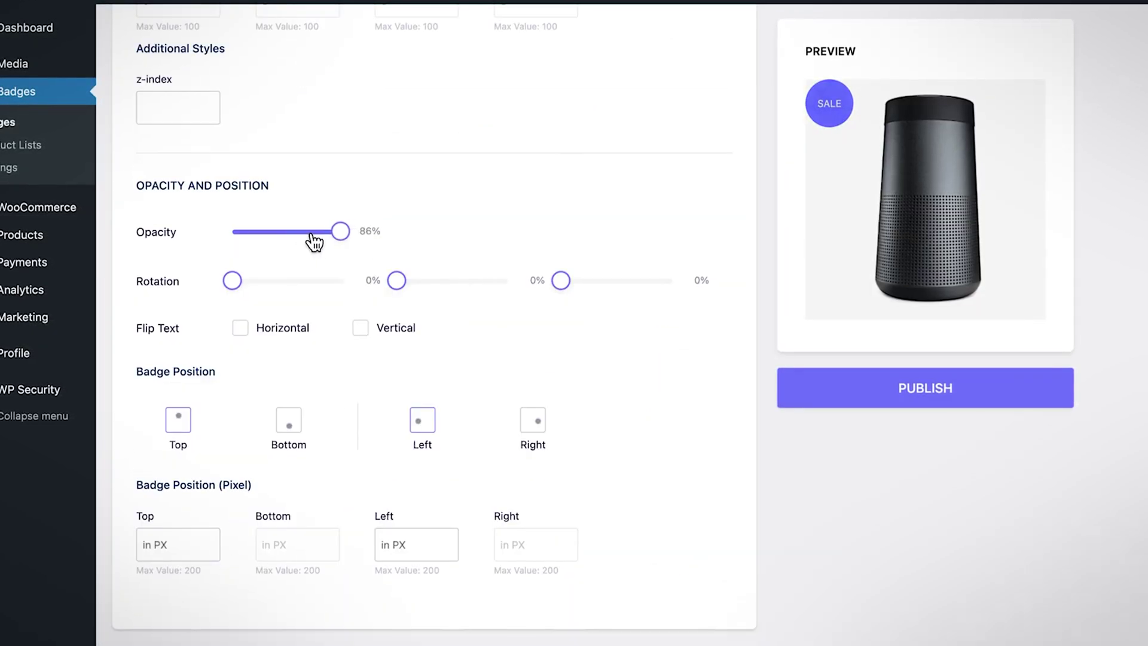
{"action": "left_click_drag", "start_coordinate": [309, 235], "coordinate": [247, 232]}
{"action": "left_click", "coordinate": [288, 411]}
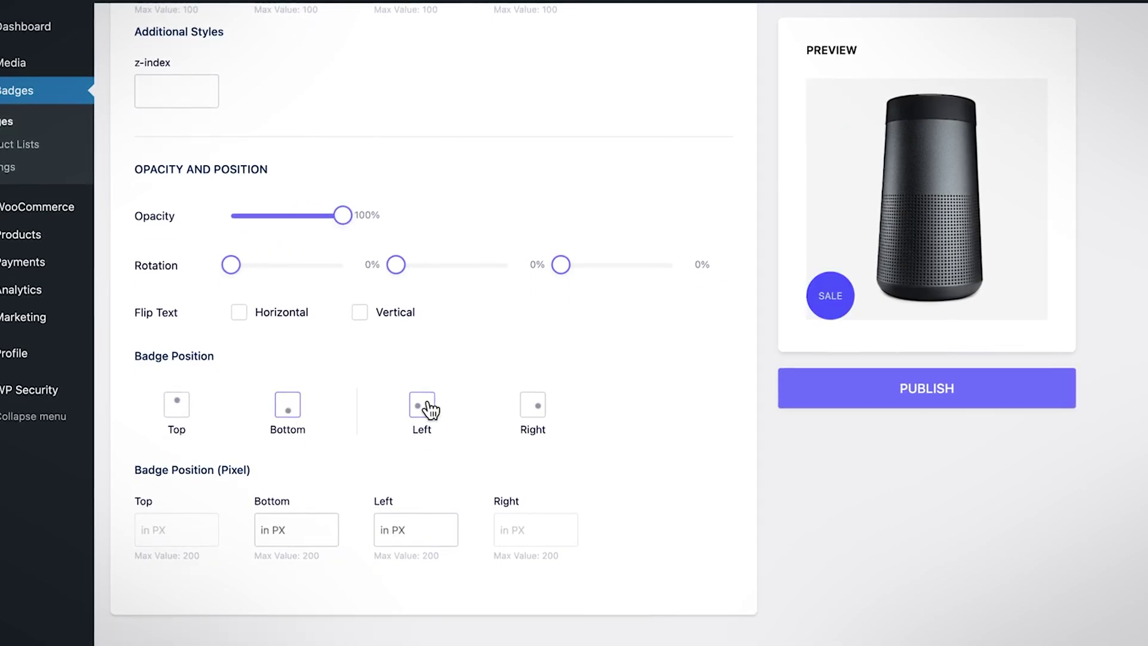
{"action": "left_click", "coordinate": [532, 409]}
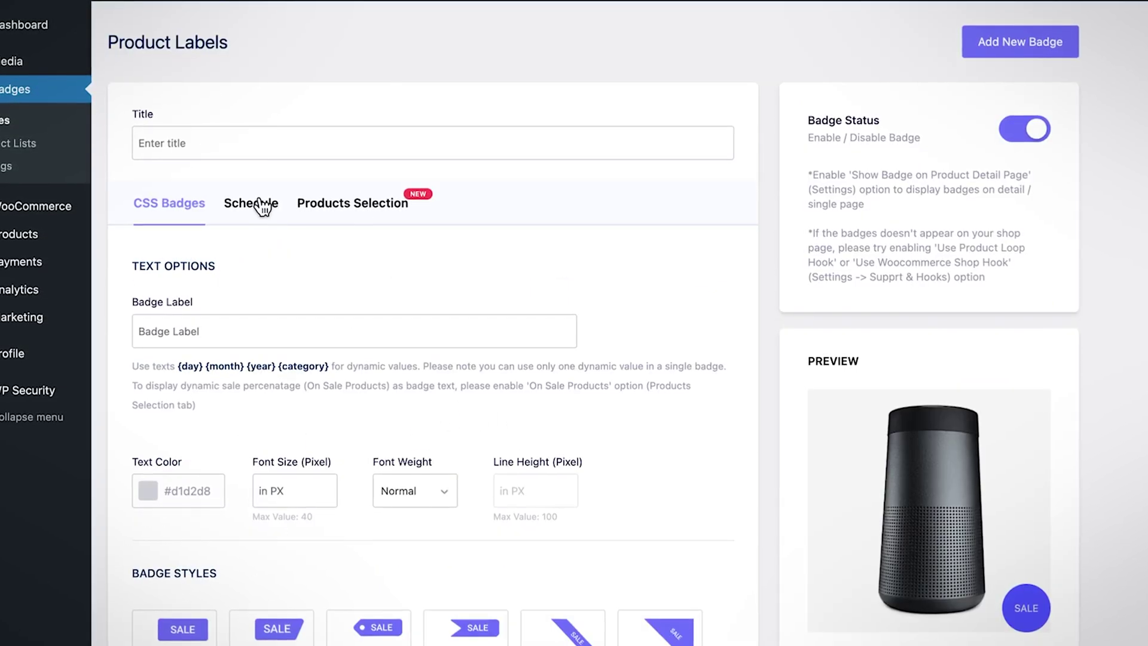
{"action": "left_click", "coordinate": [263, 203]}
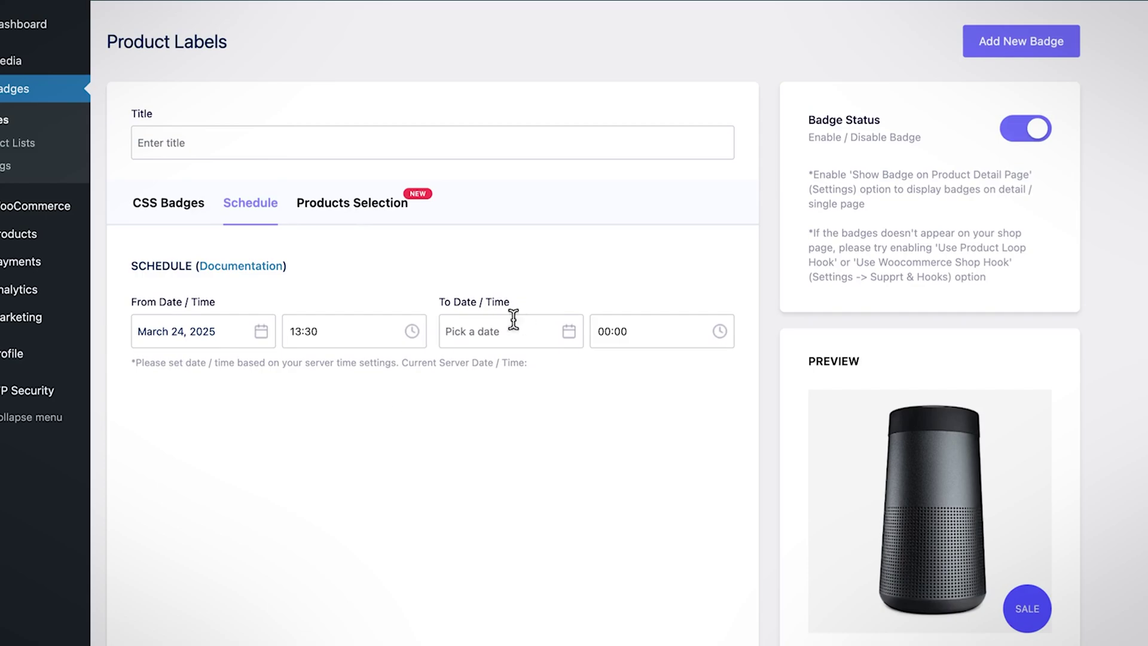
Check the schedule's start and end date and time pickers
{"action": "left_click", "coordinate": [227, 331]}
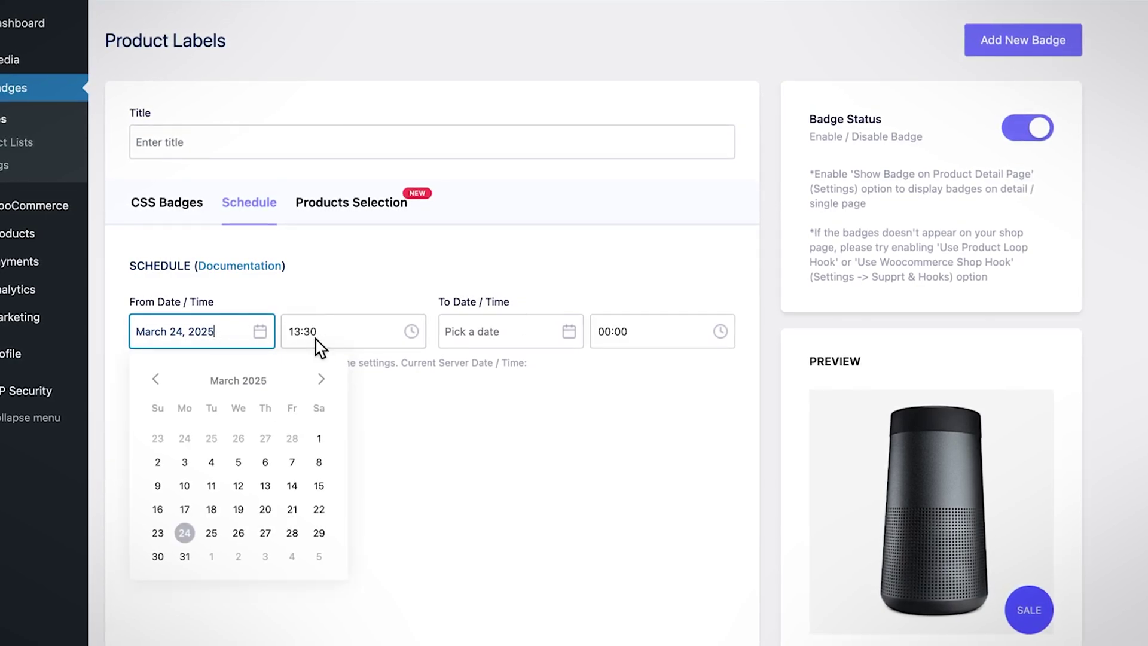
{"action": "left_click", "coordinate": [350, 330]}
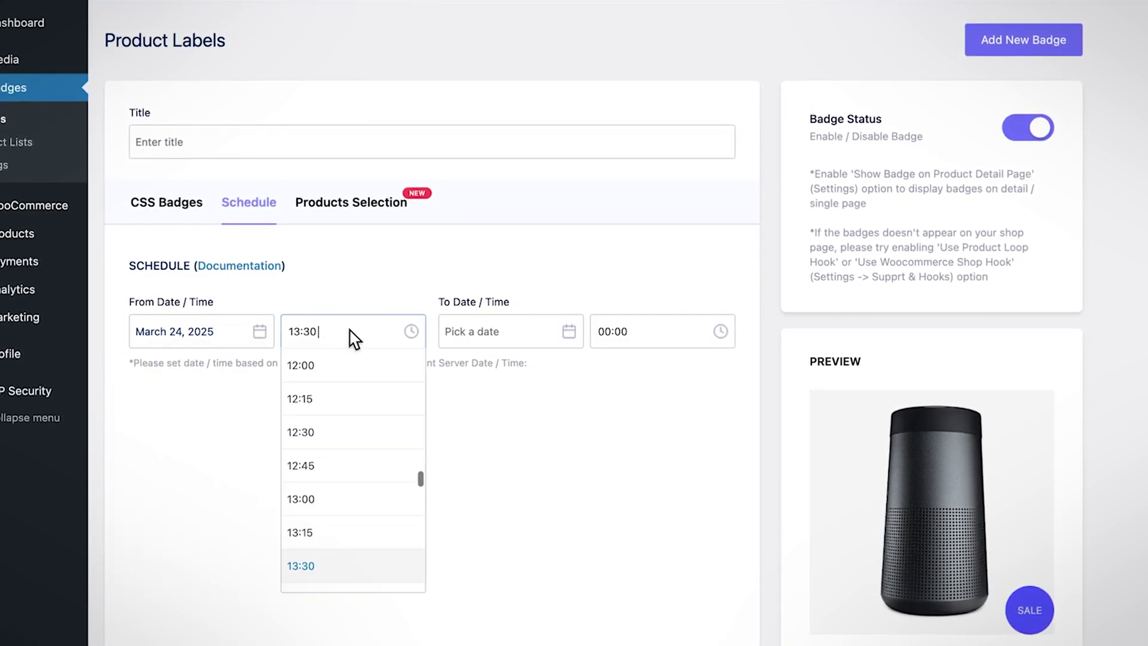
{"action": "left_click", "coordinate": [516, 334]}
{"action": "left_click", "coordinate": [658, 337]}
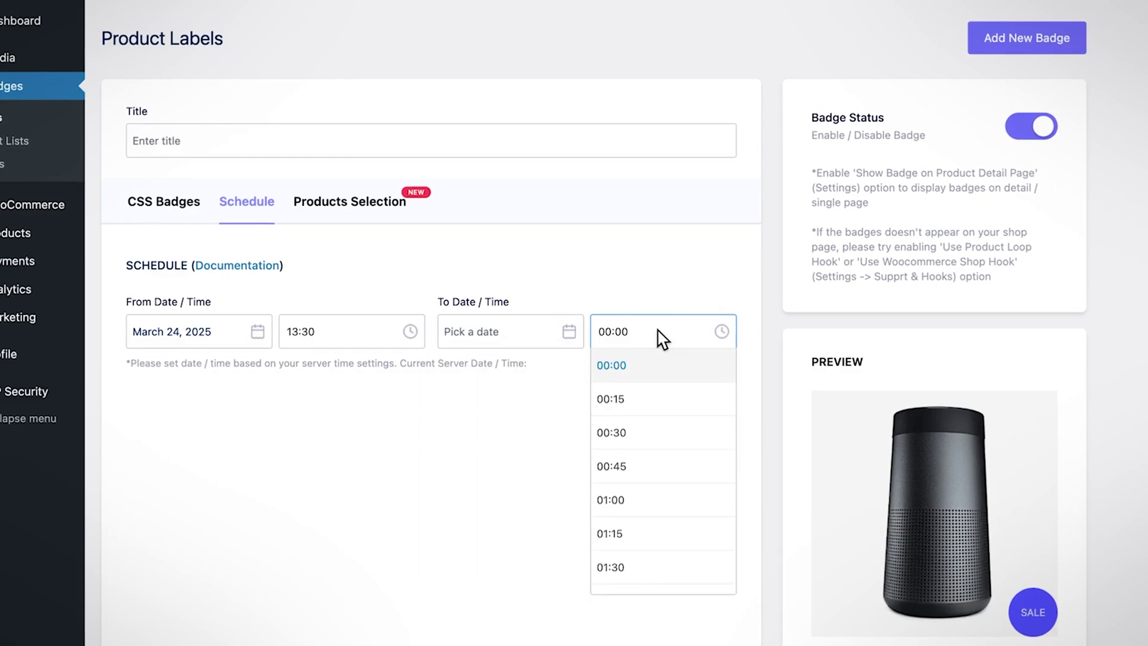
{"action": "left_click", "coordinate": [592, 281]}
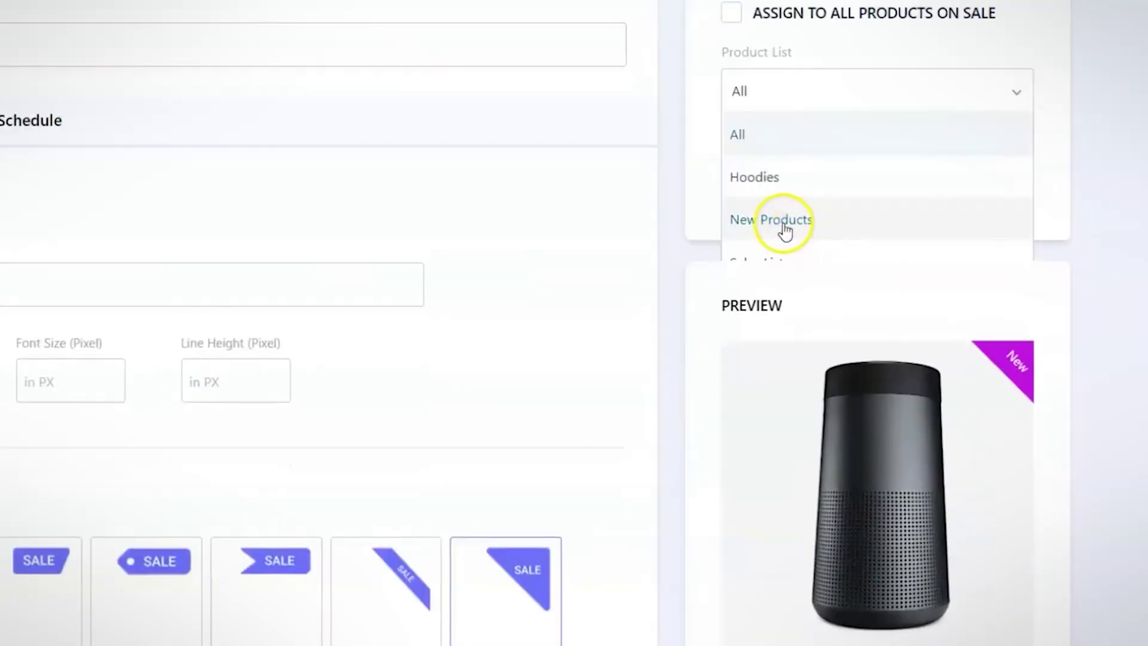
Apply the badge to the New Products list, switch its status on, and save with UPDATE
{"action": "left_click", "coordinate": [782, 221]}
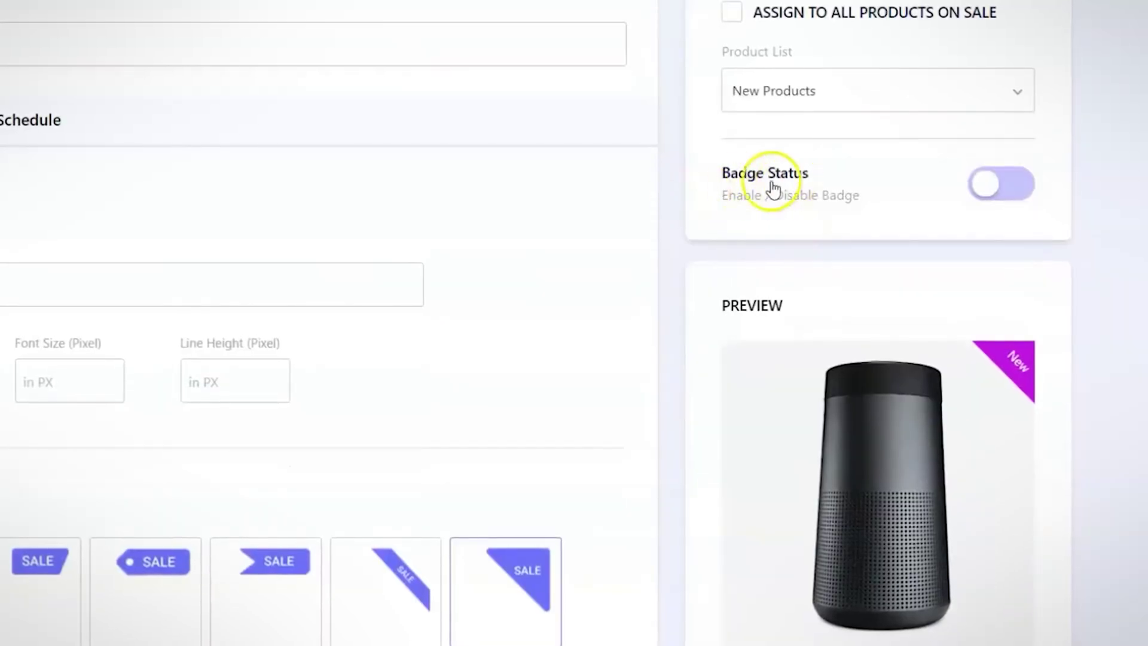
{"action": "left_click", "coordinate": [996, 184]}
{"action": "scroll", "coordinate": [872, 245], "scroll_direction": "down", "scroll_amount": 4}
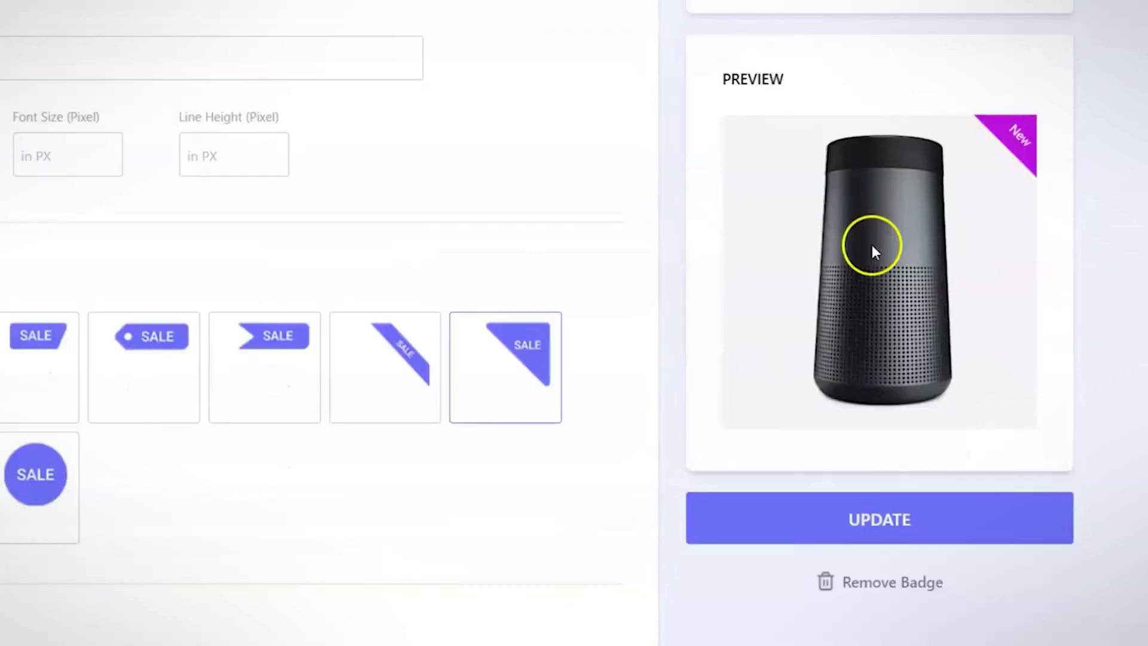
{"action": "scroll", "coordinate": [872, 246], "scroll_direction": "down", "scroll_amount": 3}
{"action": "left_click", "coordinate": [813, 456]}
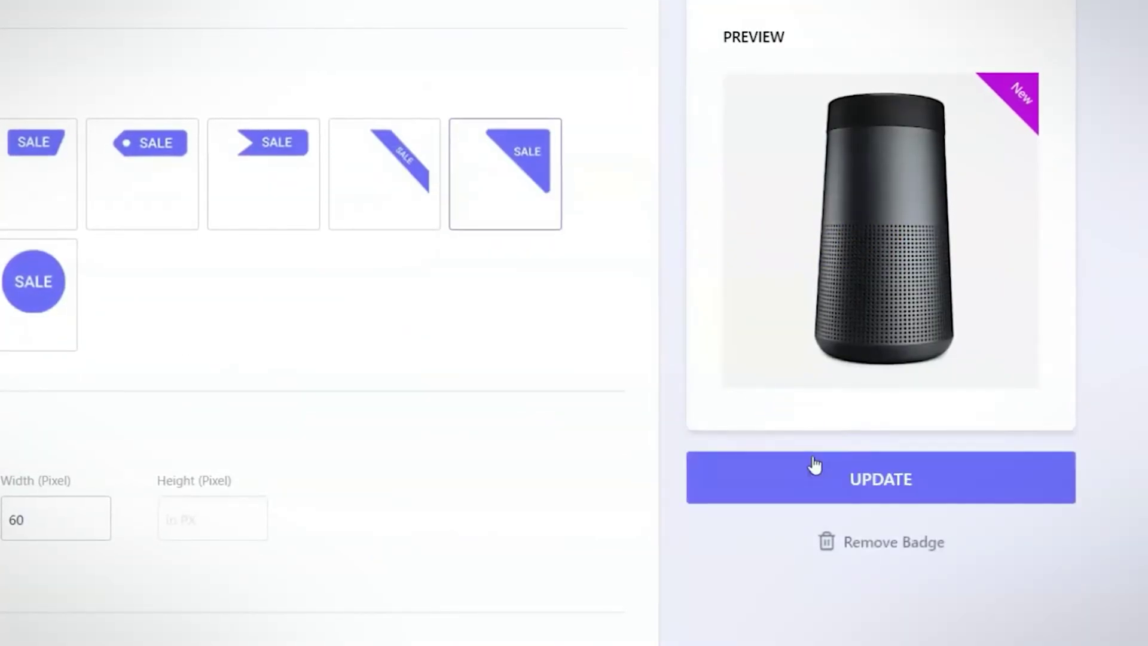
{"action": "scroll", "coordinate": [436, 172], "scroll_direction": "up", "scroll_amount": 6}
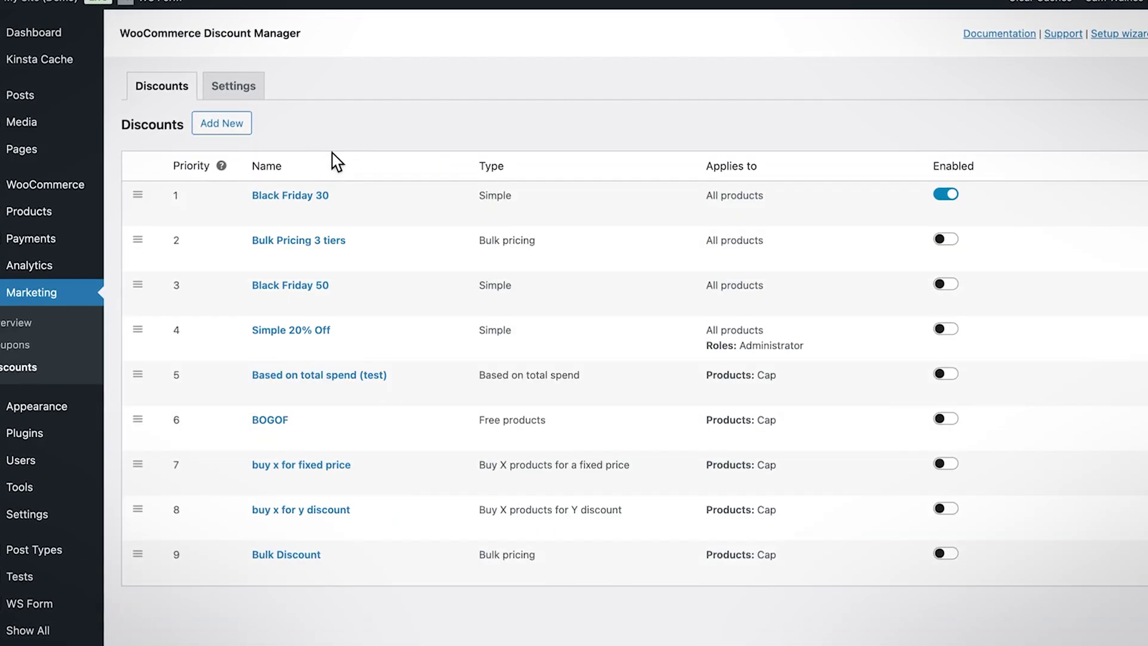
Find the active WooCommerce Discount Manager 1.2.6 entry in the Installed Plugins list
{"action": "mouse_move", "coordinate": [325, 213]}
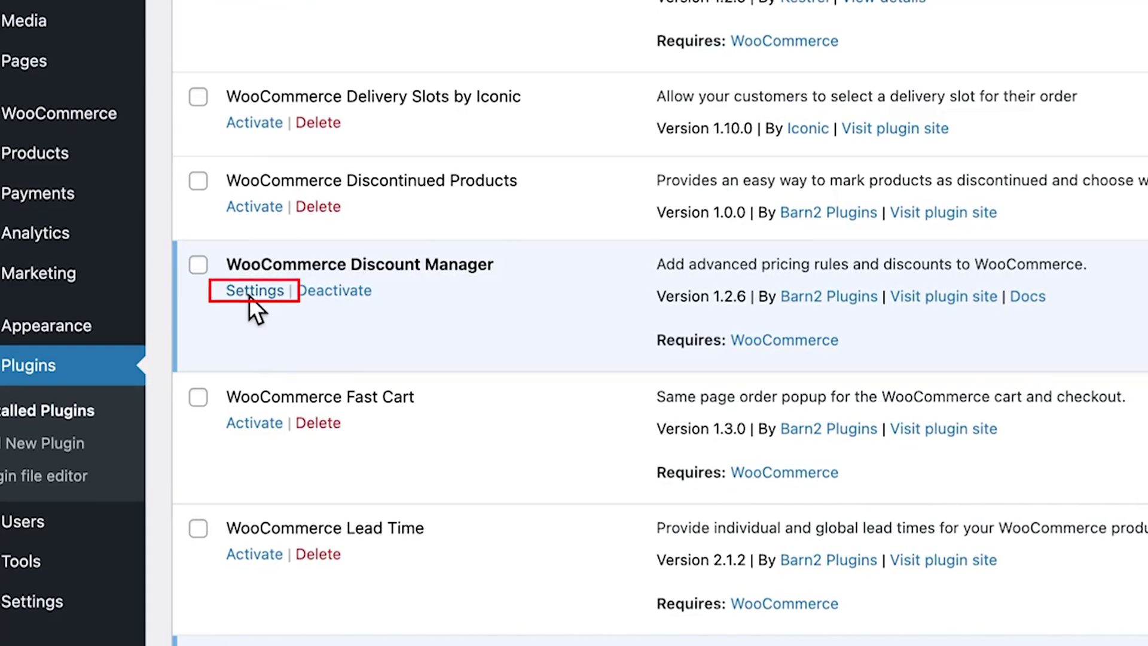
From the Discount Manager settings list, open the Black Friday 30 discount for editing
{"action": "left_click", "coordinate": [249, 295]}
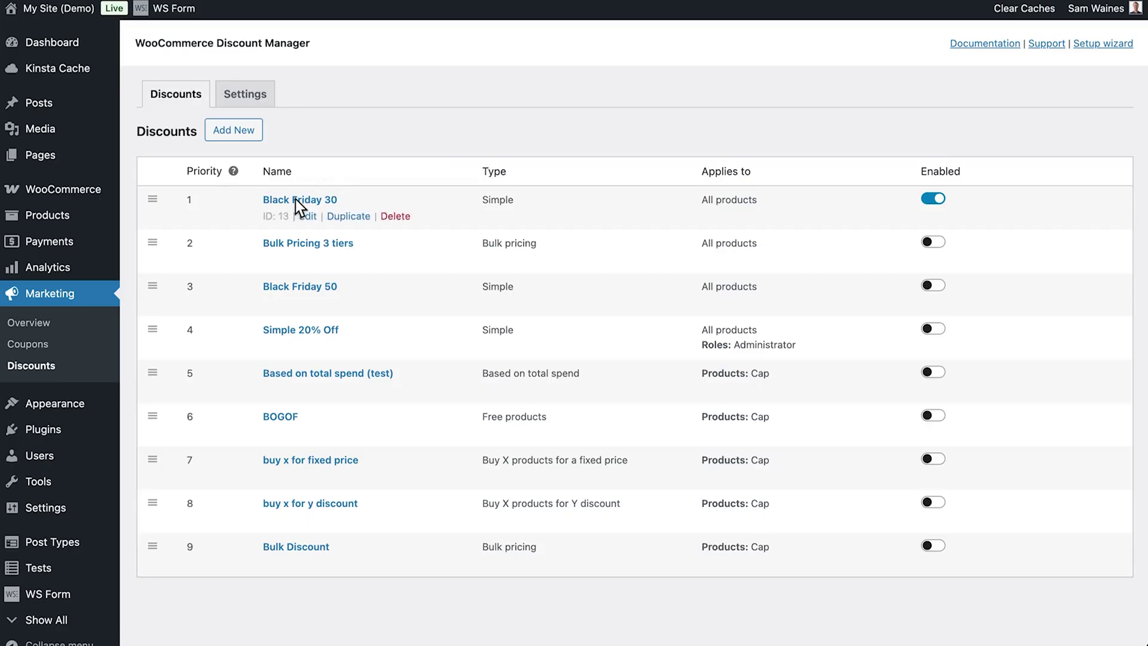
{"action": "mouse_move", "coordinate": [336, 192]}
{"action": "left_click", "coordinate": [307, 217]}
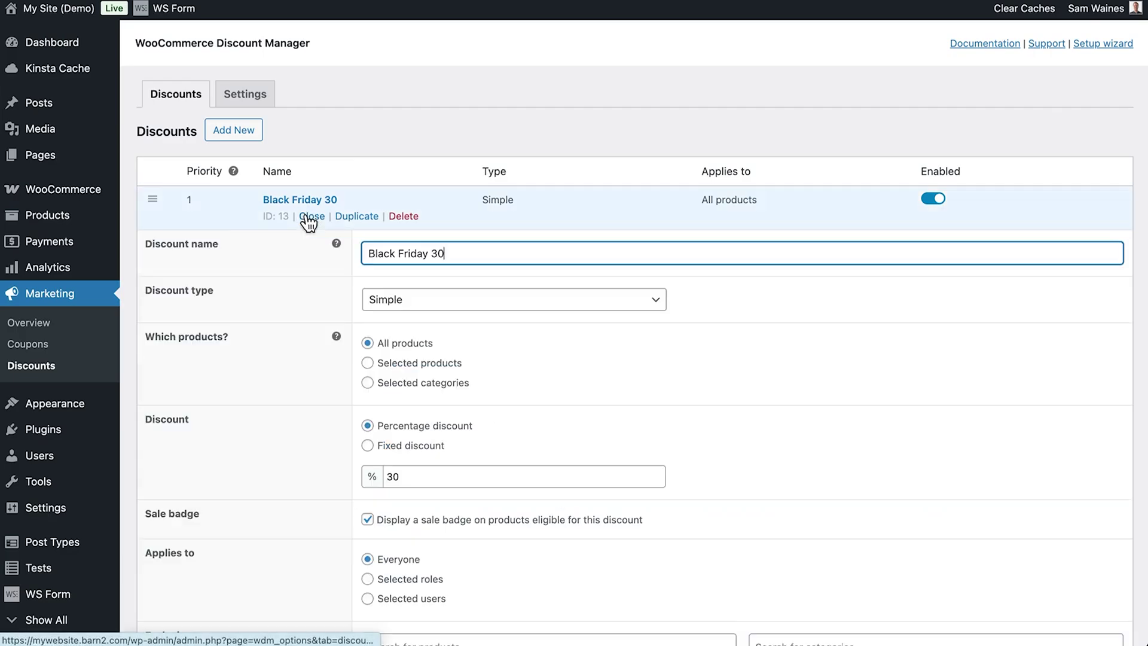
{"action": "scroll", "coordinate": [309, 287], "scroll_direction": "down", "scroll_amount": 3}
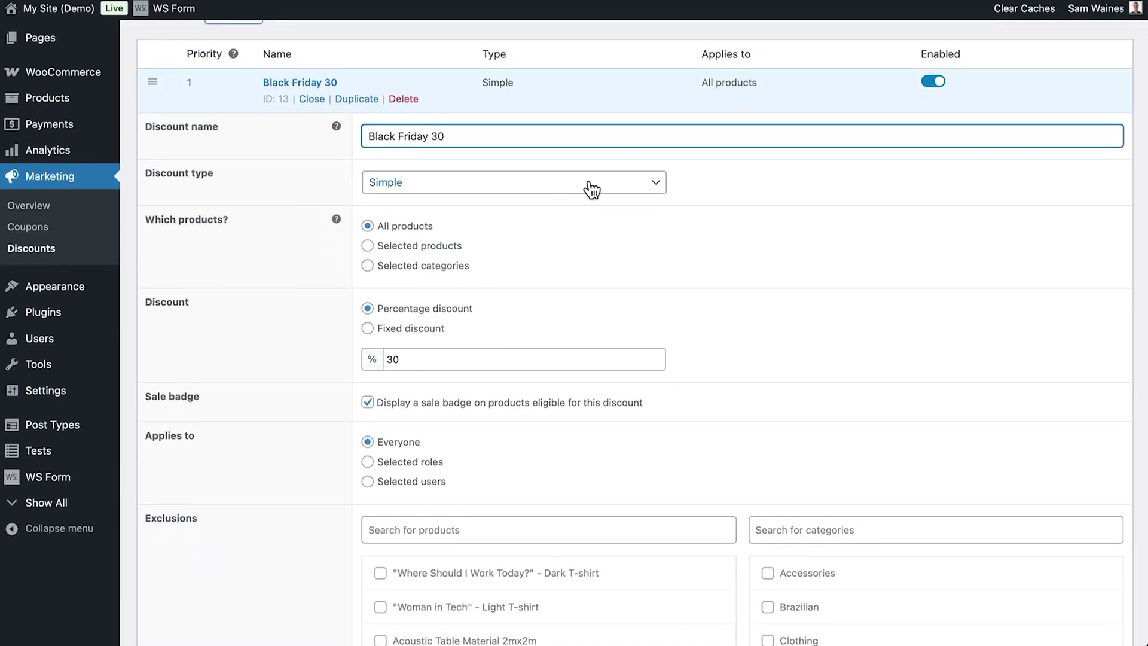
{"action": "left_click", "coordinate": [590, 183]}
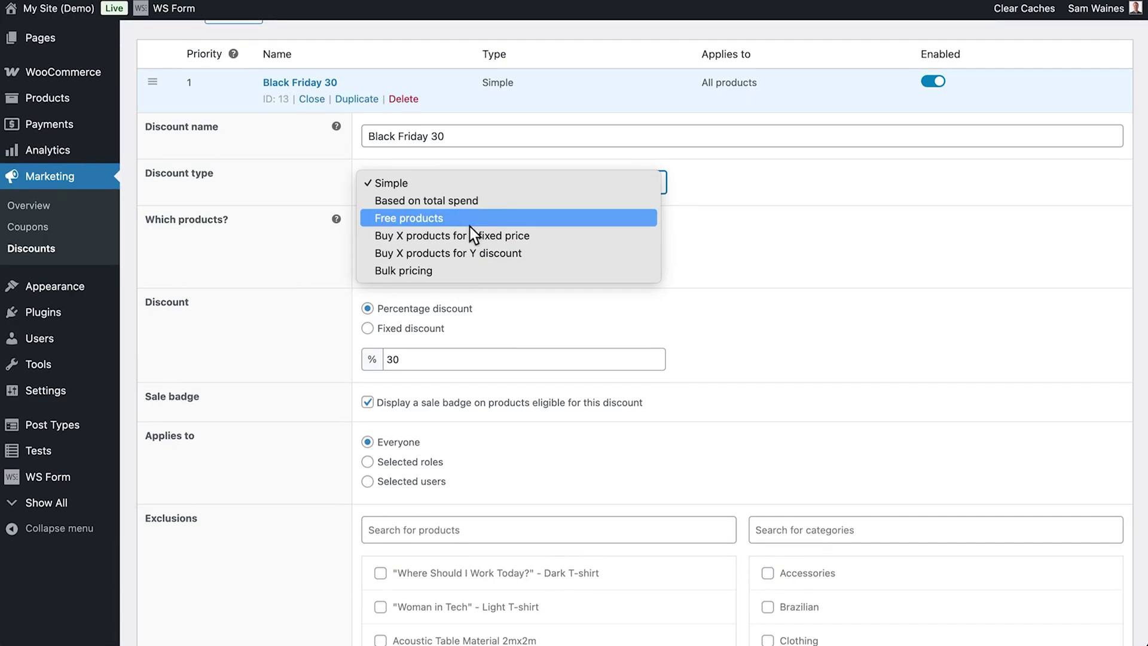
{"action": "key", "text": "Escape"}
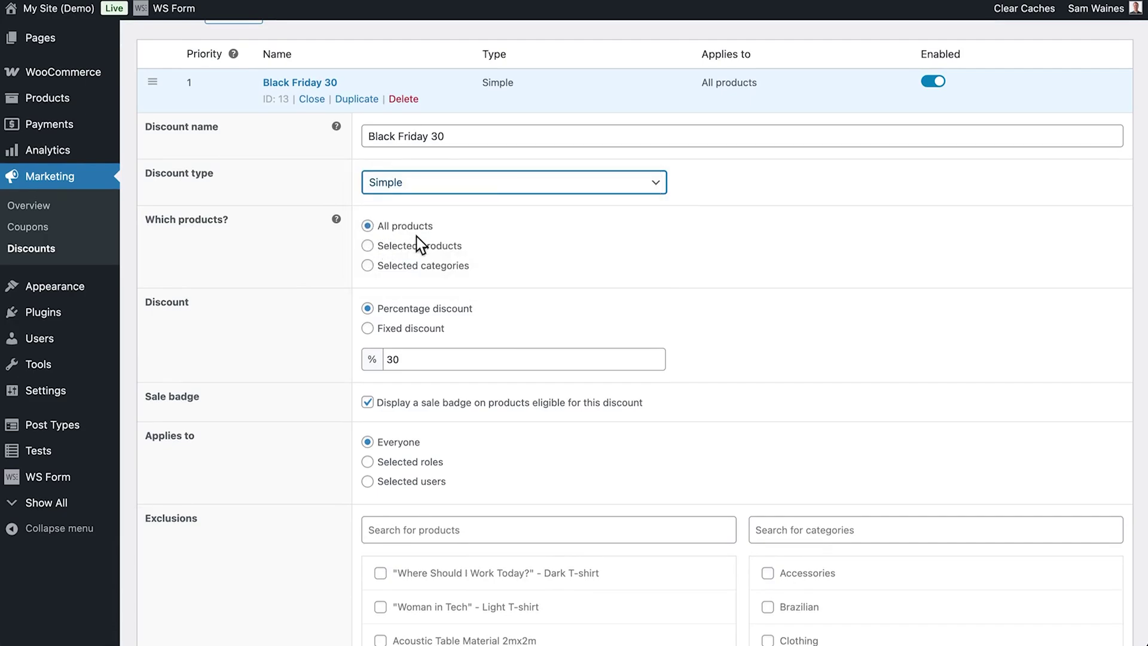
{"action": "scroll", "coordinate": [416, 236], "scroll_direction": "down", "scroll_amount": 2}
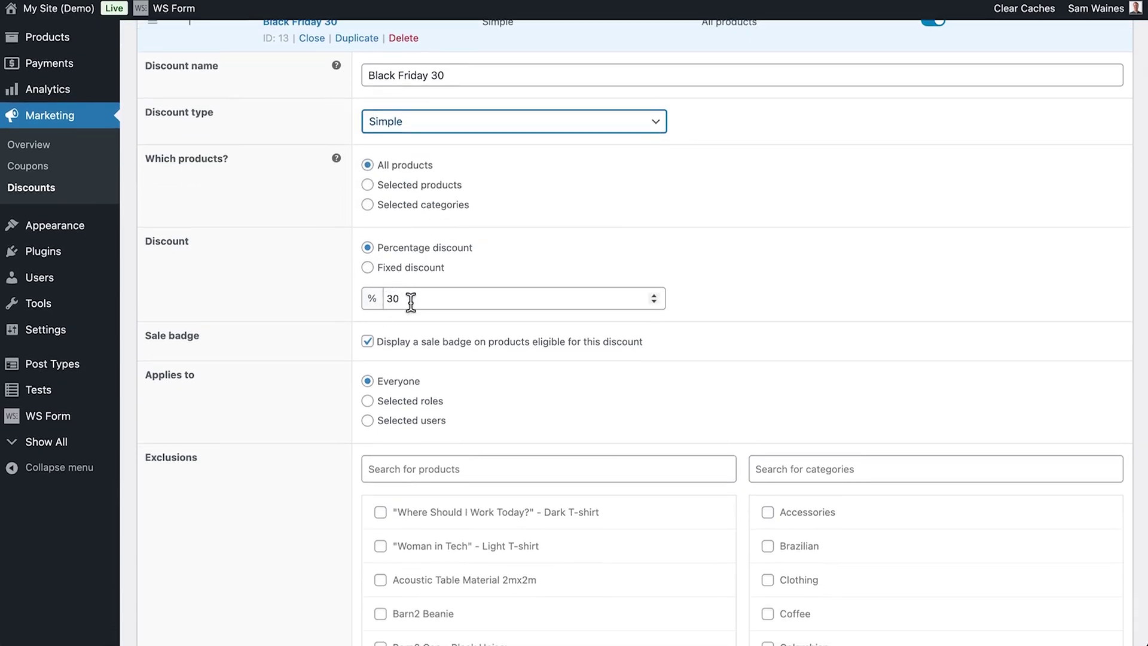
{"action": "scroll", "coordinate": [458, 295], "scroll_direction": "down", "scroll_amount": 3}
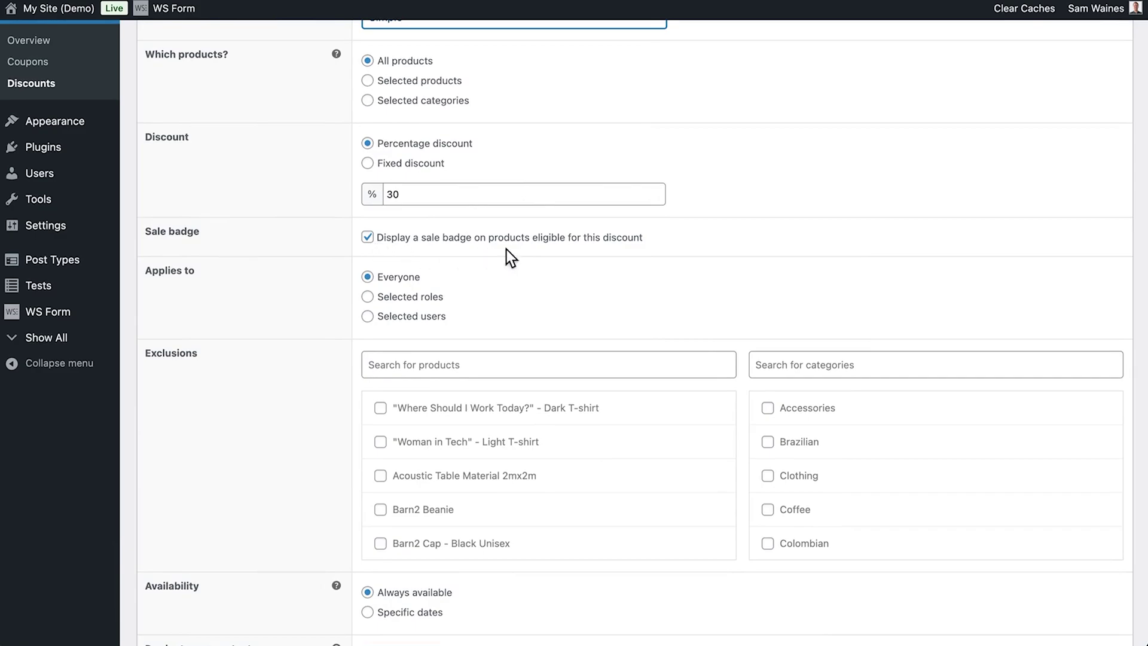
{"action": "scroll", "coordinate": [393, 272], "scroll_direction": "down", "scroll_amount": 4}
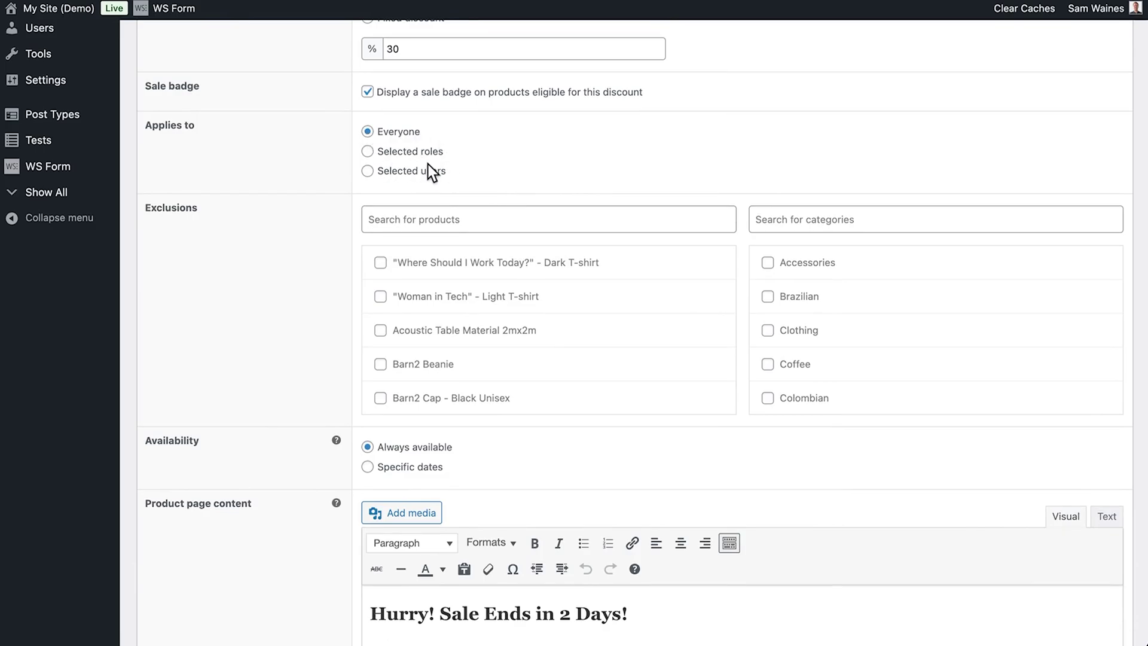
{"action": "scroll", "coordinate": [428, 166], "scroll_direction": "down", "scroll_amount": 5}
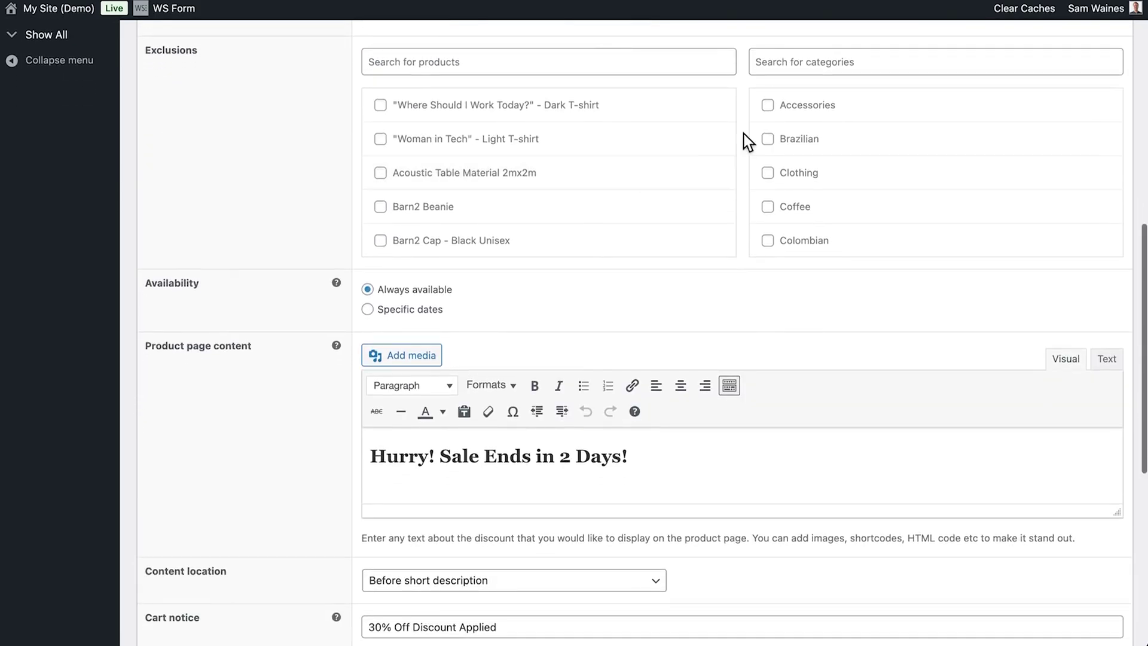
{"action": "scroll", "coordinate": [704, 295], "scroll_direction": "up", "scroll_amount": 2}
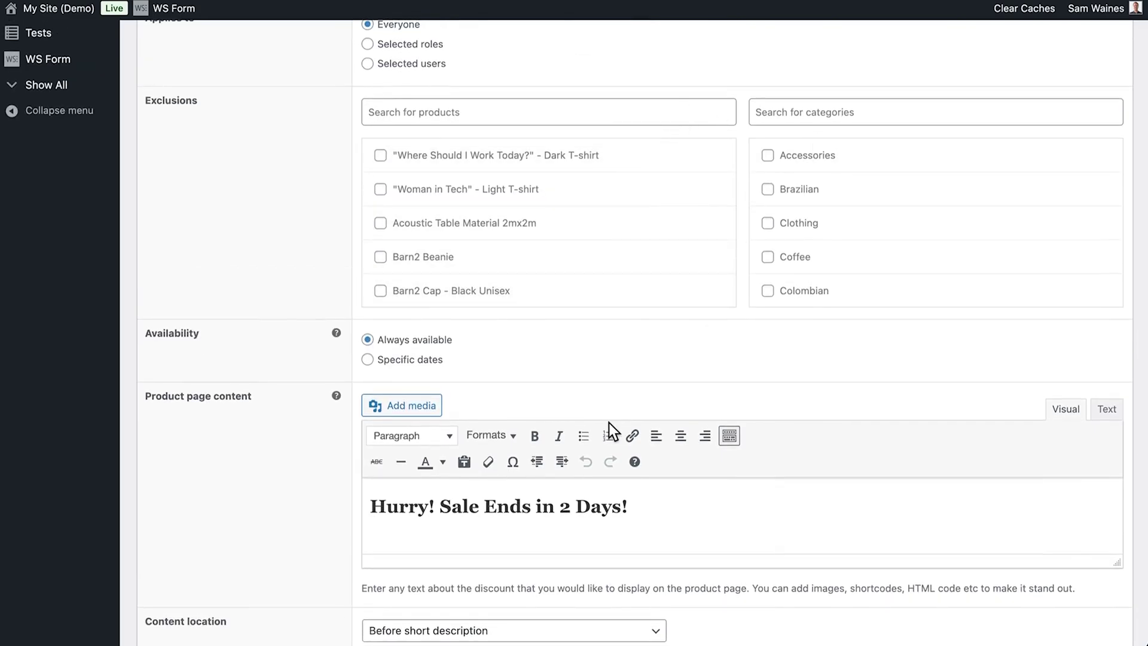
{"action": "scroll", "coordinate": [607, 431], "scroll_direction": "down", "scroll_amount": 5}
Set Black Friday 30's dates to 01-04-2025 through 01-06-2025, then revert to Always available
{"action": "left_click", "coordinate": [368, 182]}
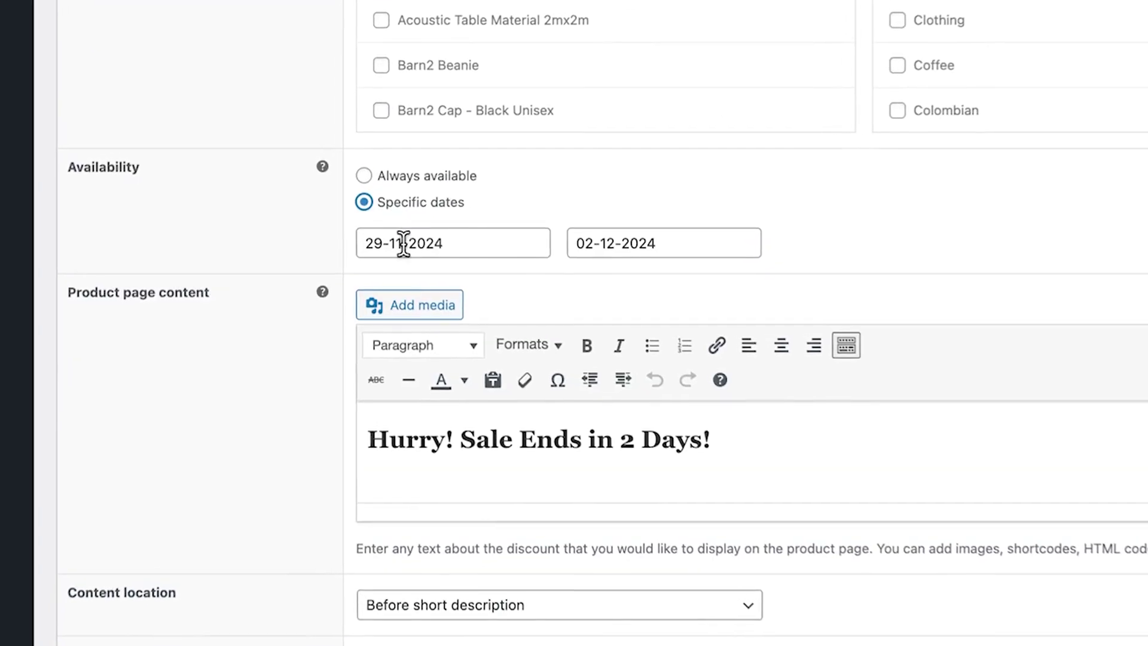
{"action": "left_click", "coordinate": [469, 244]}
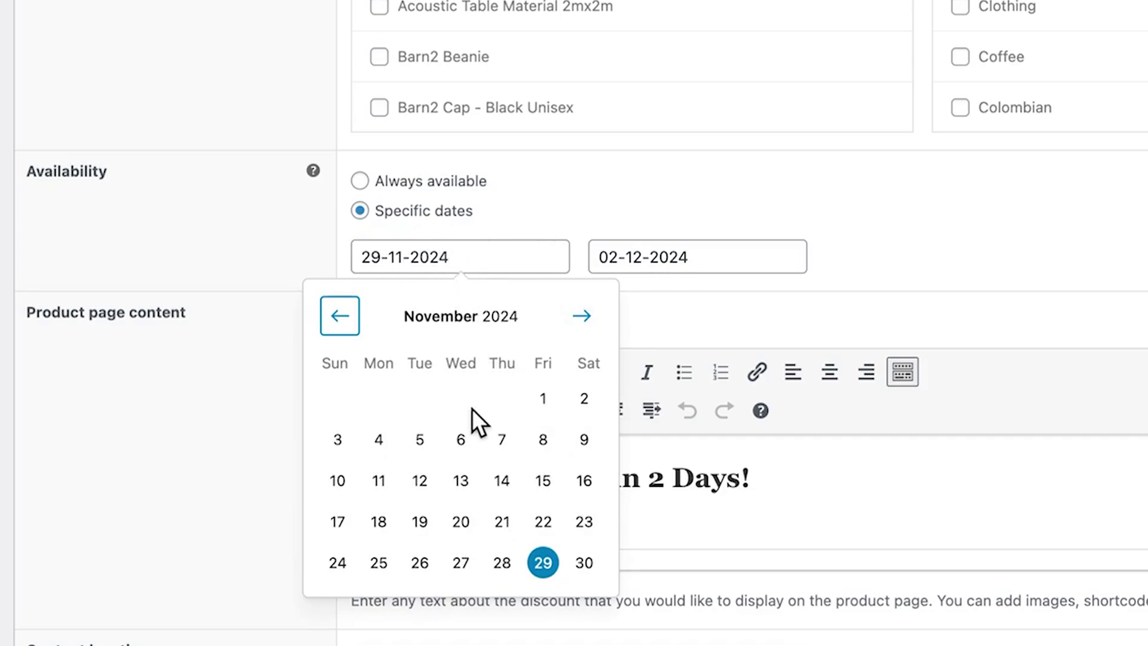
{"action": "left_click", "coordinate": [587, 315]}
{"action": "left_click", "coordinate": [586, 316]}
{"action": "left_click", "coordinate": [587, 316]}
{"action": "left_click", "coordinate": [587, 316]}
{"action": "left_click", "coordinate": [587, 316]}
{"action": "left_click", "coordinate": [420, 399]}
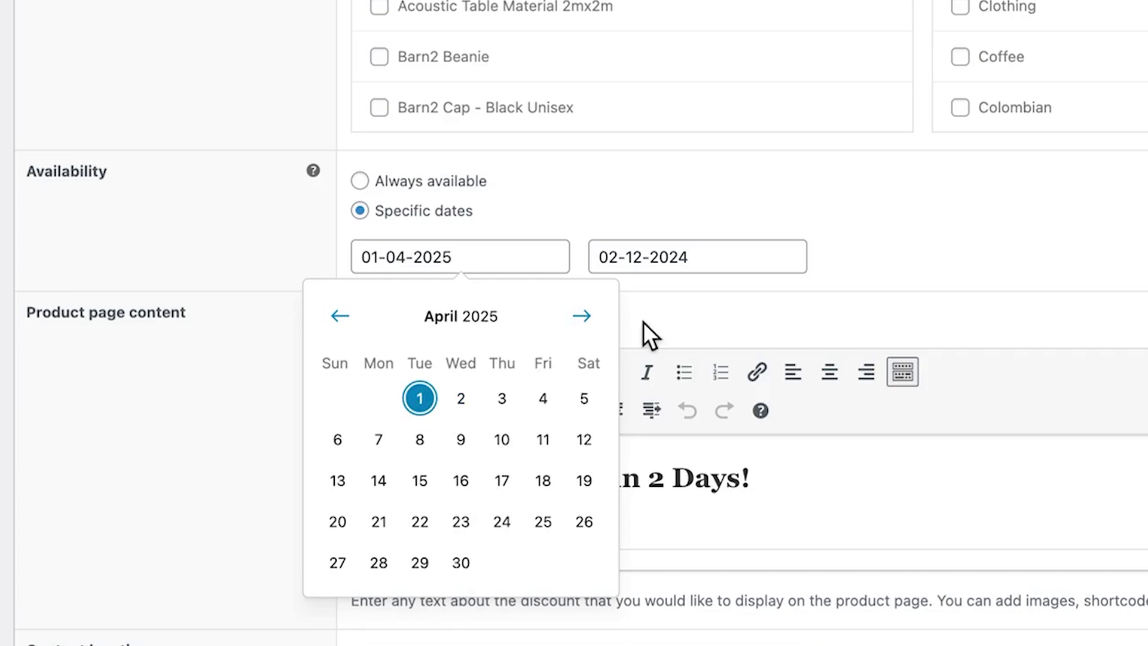
{"action": "left_click", "coordinate": [697, 257]}
{"action": "left_click", "coordinate": [818, 323]}
{"action": "left_click", "coordinate": [818, 323]}
{"action": "left_click", "coordinate": [819, 323]}
{"action": "left_click", "coordinate": [818, 323]}
{"action": "left_click", "coordinate": [818, 323]}
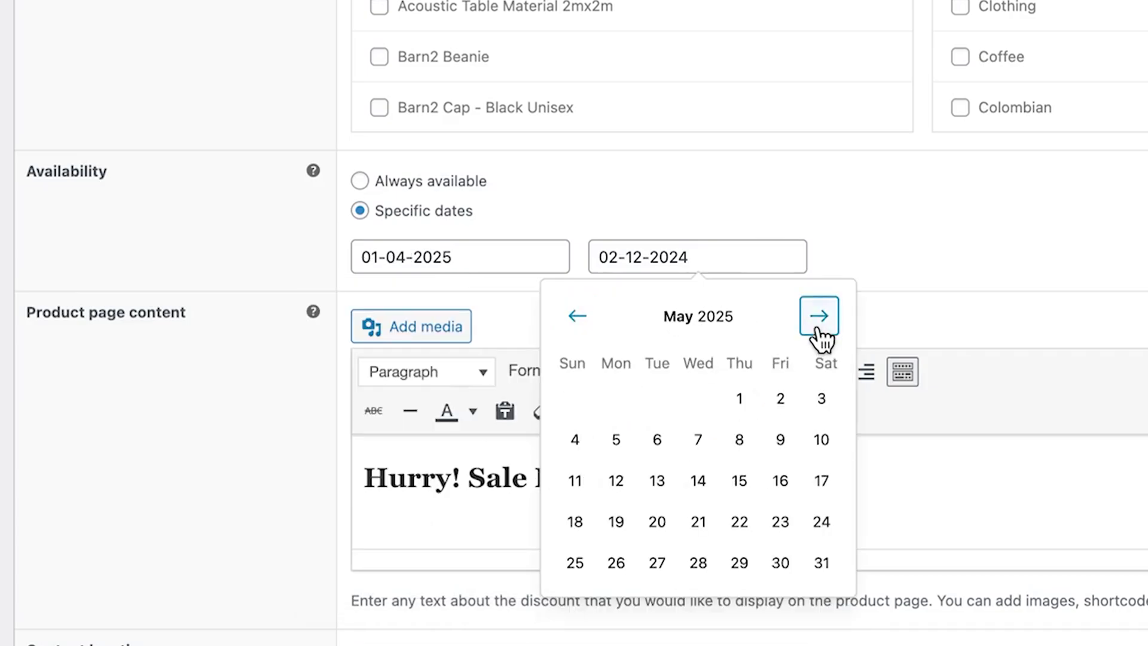
{"action": "left_click", "coordinate": [818, 323]}
{"action": "left_click", "coordinate": [576, 402]}
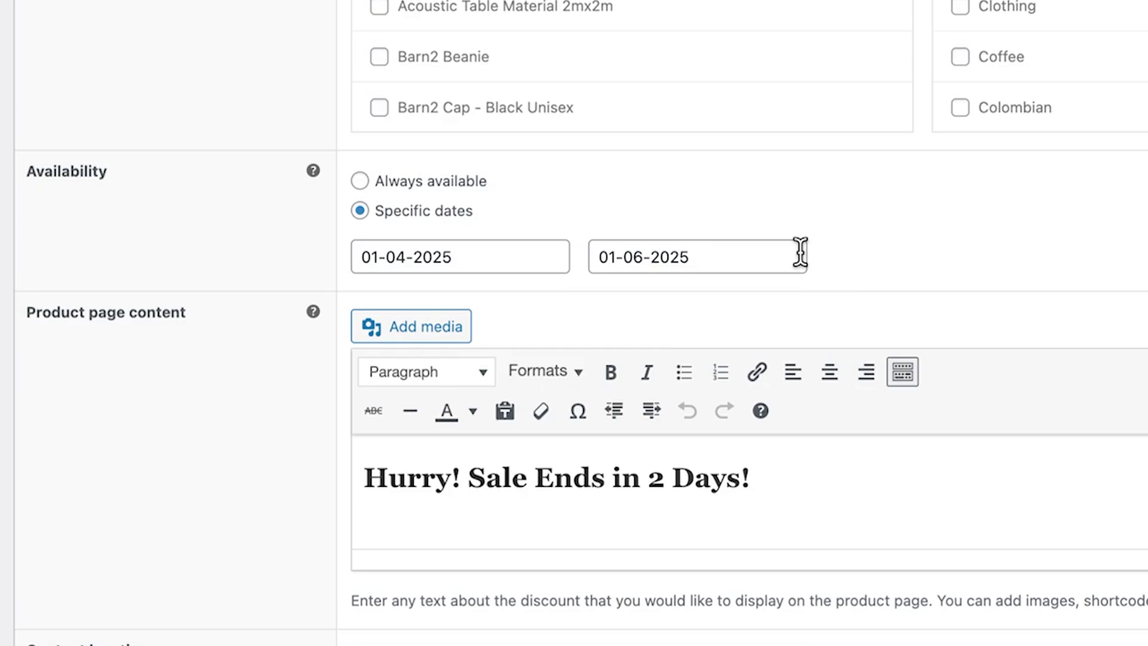
{"action": "left_click", "coordinate": [360, 181]}
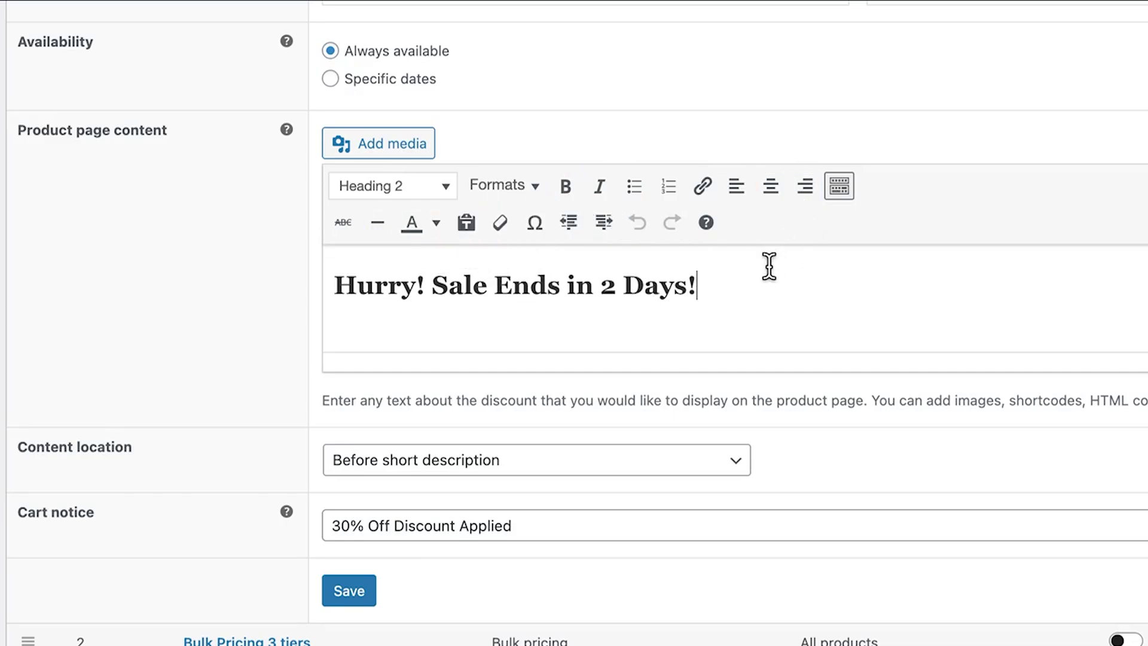
Keep Black Friday 30's content location at Before short description and save the discount
{"action": "scroll", "coordinate": [494, 359], "scroll_direction": "down", "scroll_amount": 3}
{"action": "left_click", "coordinate": [494, 321]}
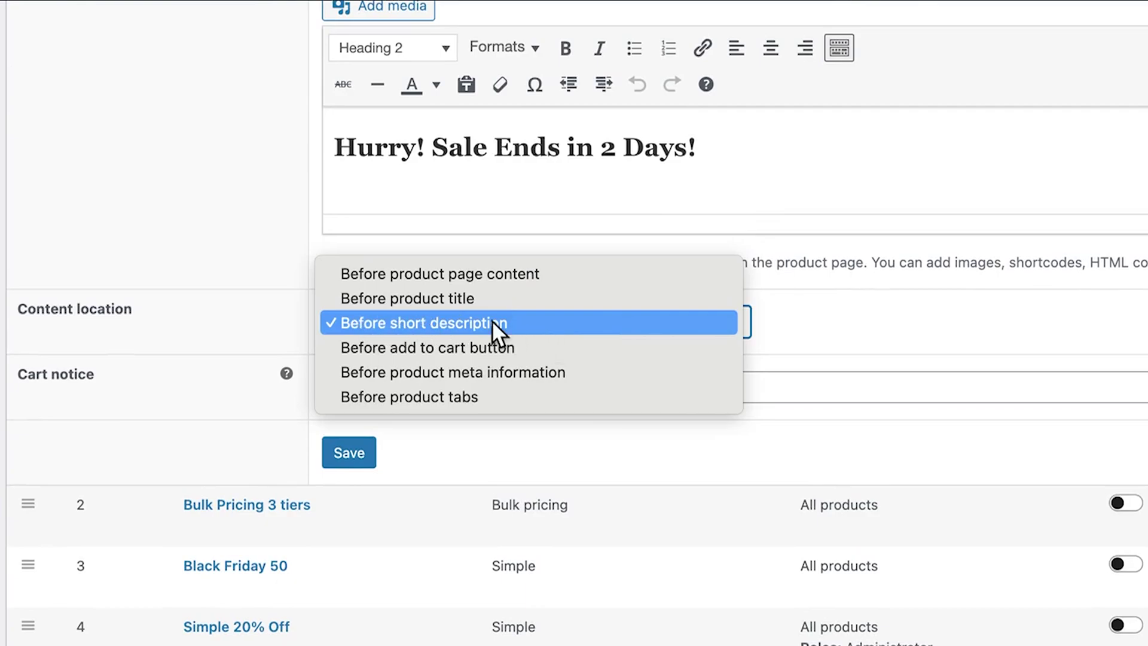
{"action": "left_click", "coordinate": [633, 323]}
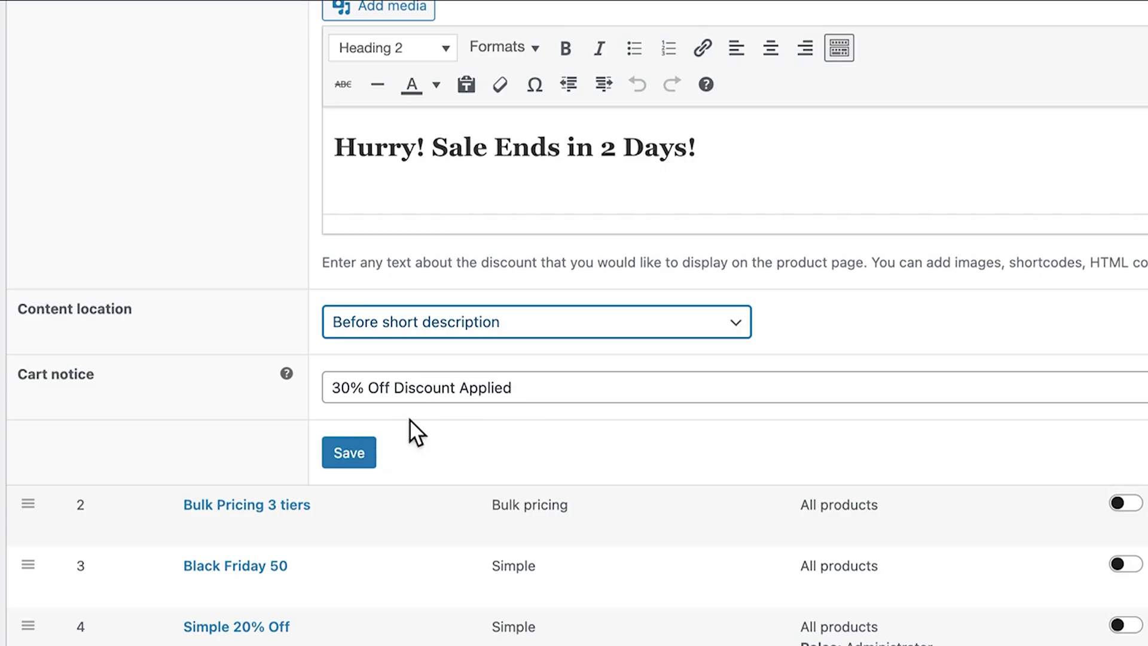
{"action": "left_click", "coordinate": [361, 459]}
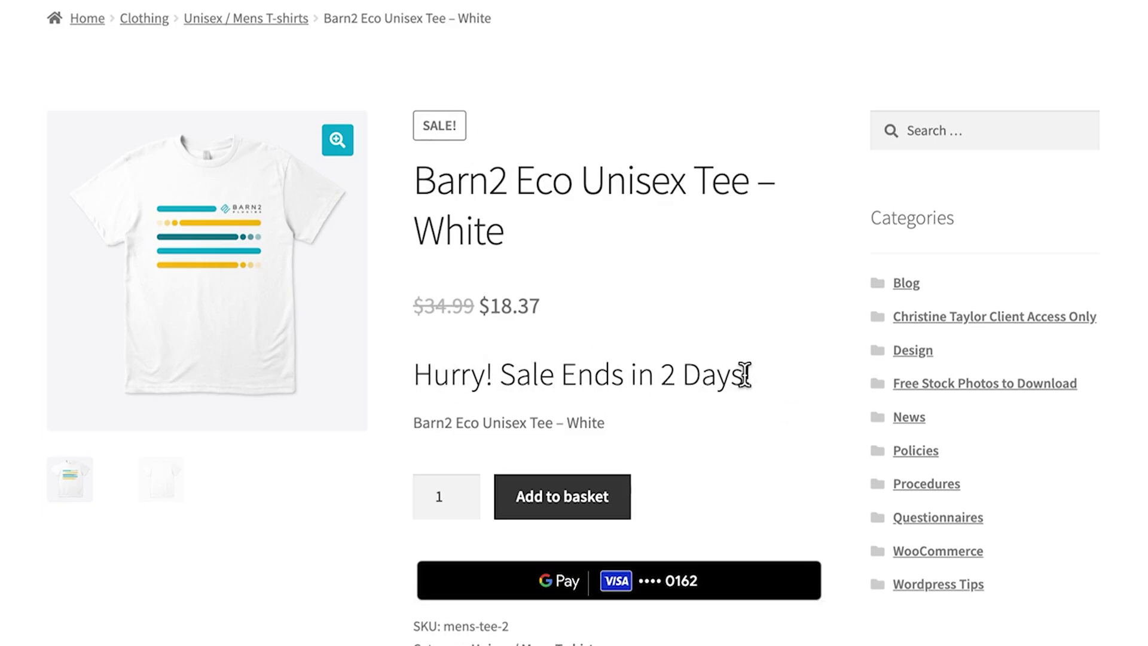
Add the Barn2 Eco Unisex Tee – White to the basket and view the basket
{"action": "left_click", "coordinate": [558, 496]}
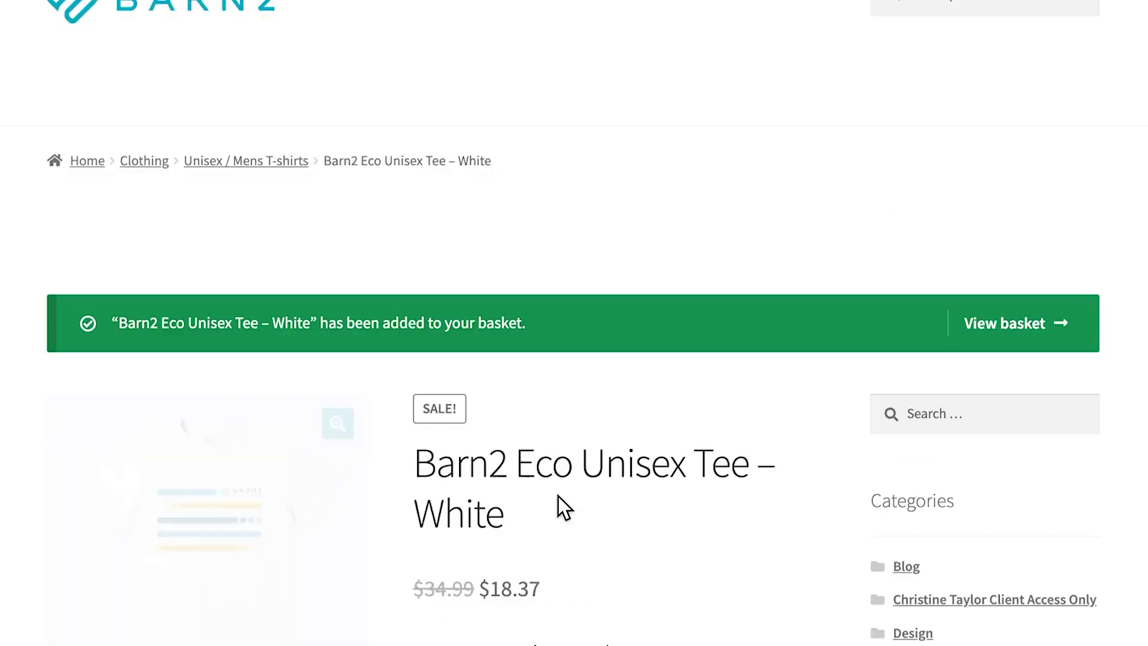
{"action": "left_click", "coordinate": [1031, 328]}
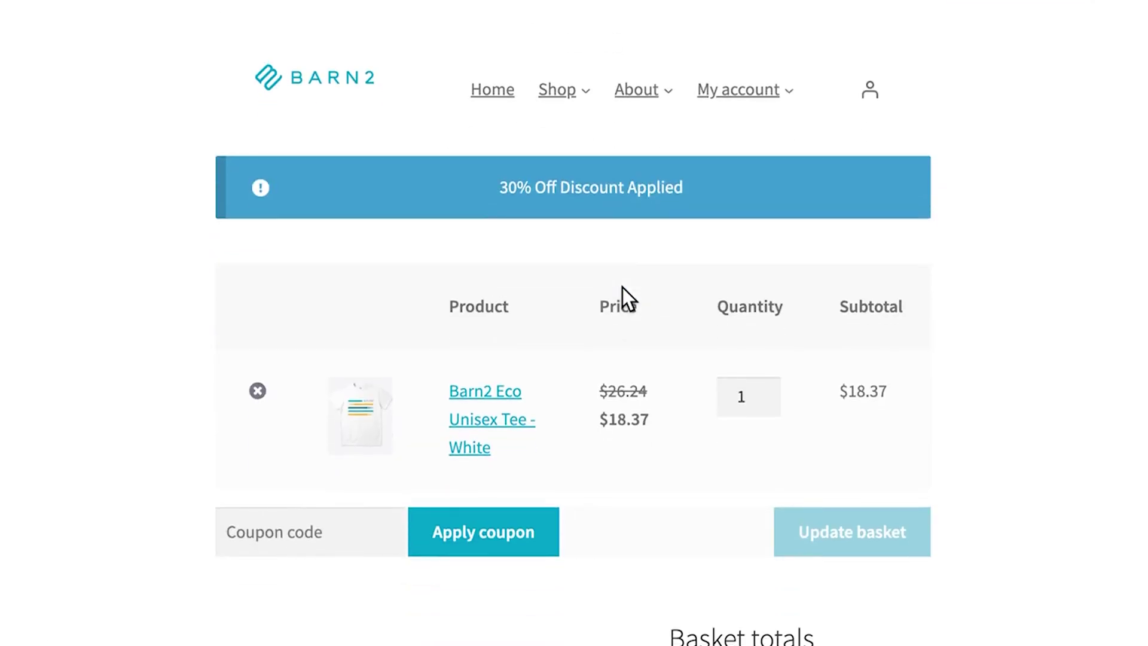